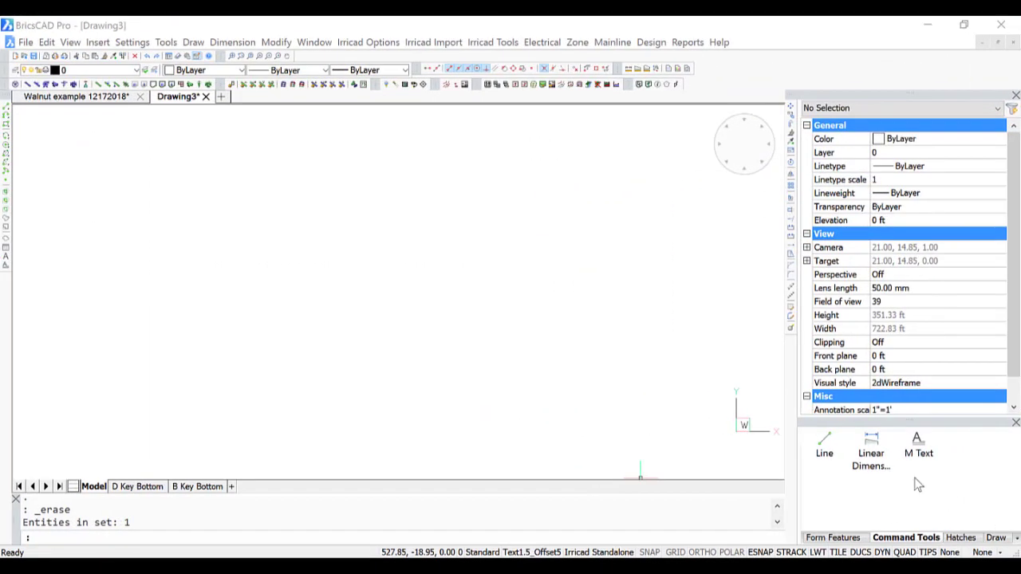
# Step: Draw a 602 by 310 ft rectangle with its first corner at 0,0 as the block boundary
pyautogui.click(6, 124)
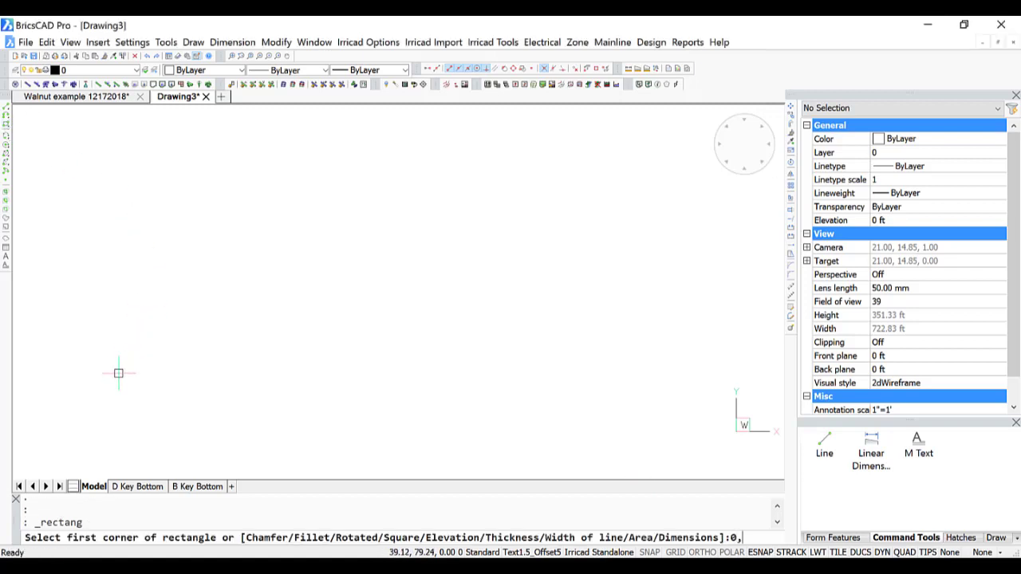
pyautogui.write('0,0')
pyautogui.press('Return')
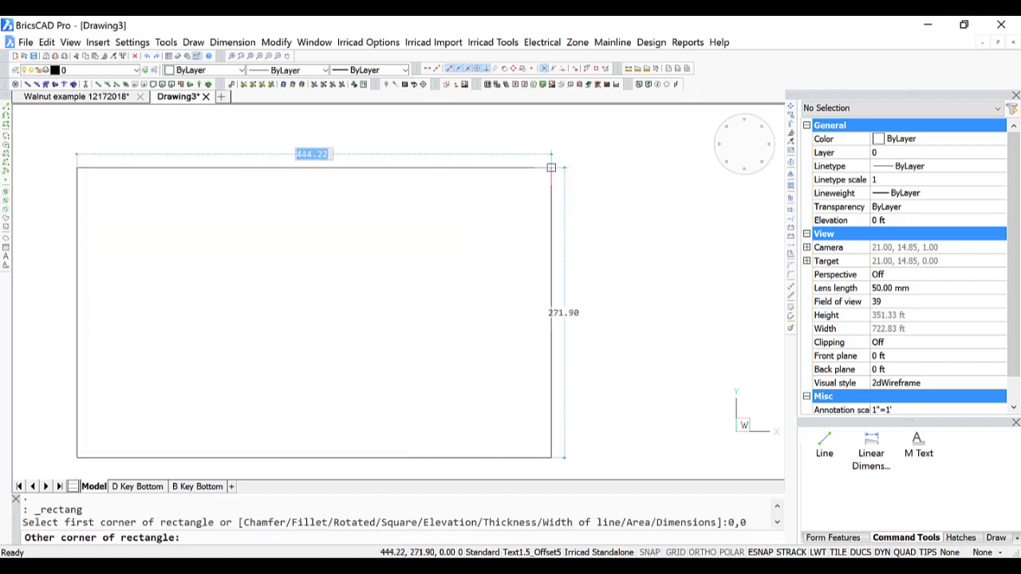
pyautogui.write('602')
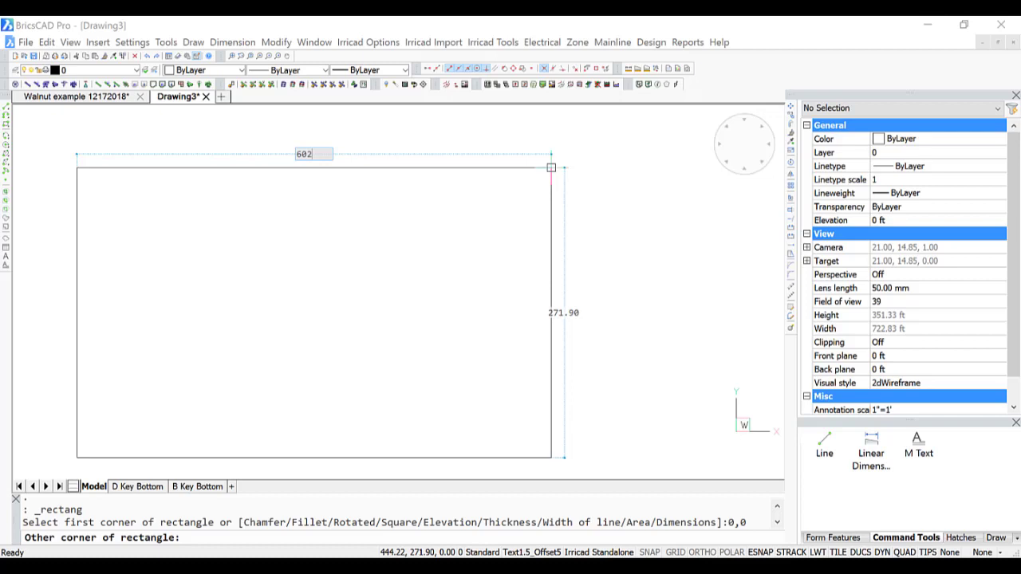
pyautogui.write(',310')
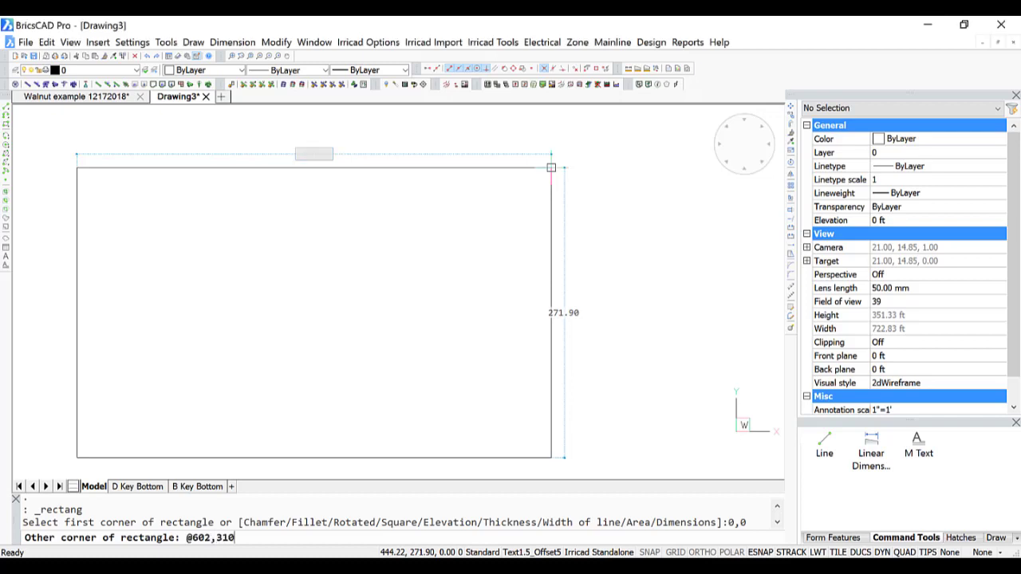
pyautogui.press('Return')
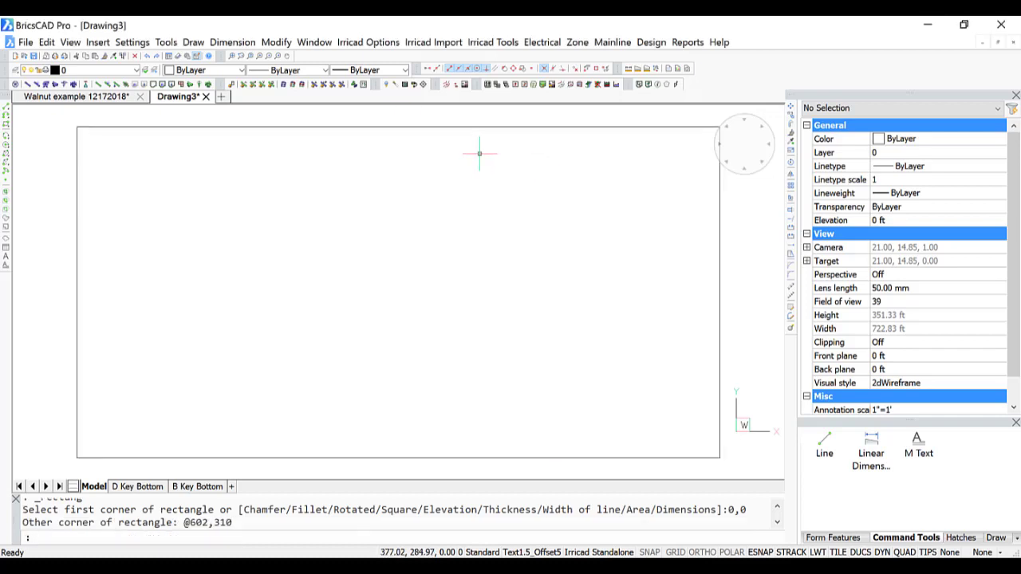
# Step: Draw a vertical line about 157 ft long upward from 15,15 inside the rectangle
pyautogui.click(8, 112)
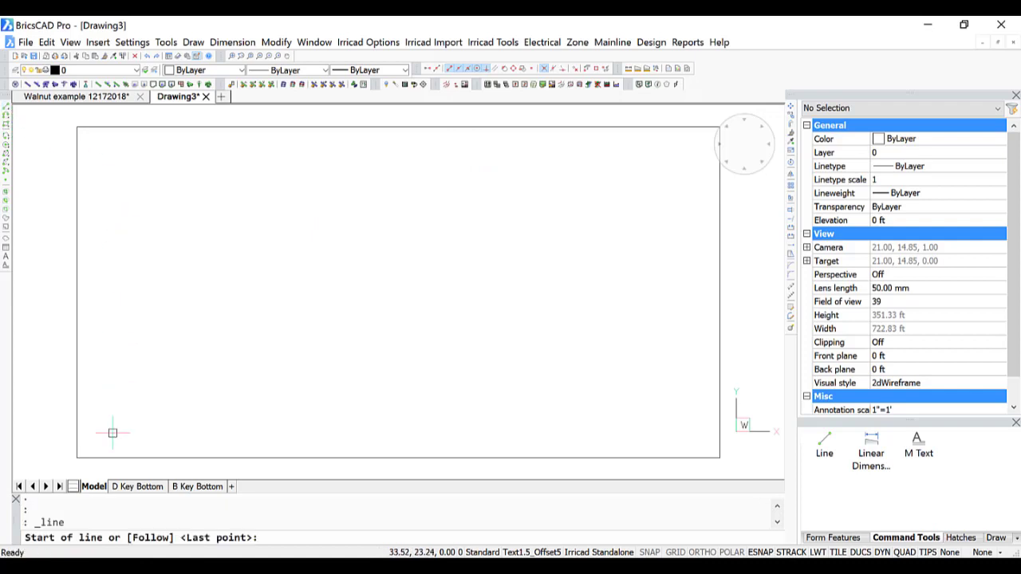
pyautogui.write('15,15')
pyautogui.press('Return')
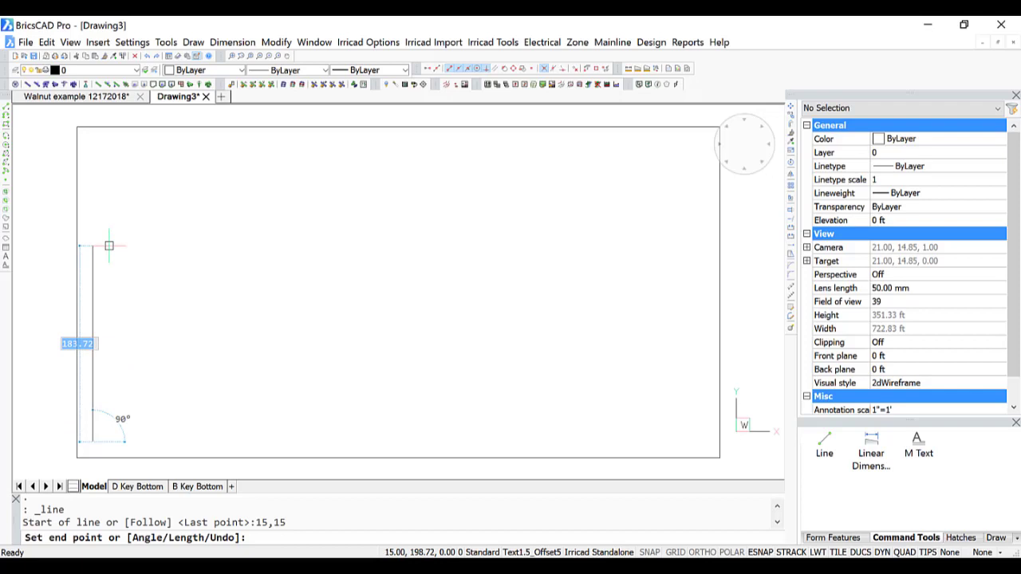
pyautogui.click(99, 274)
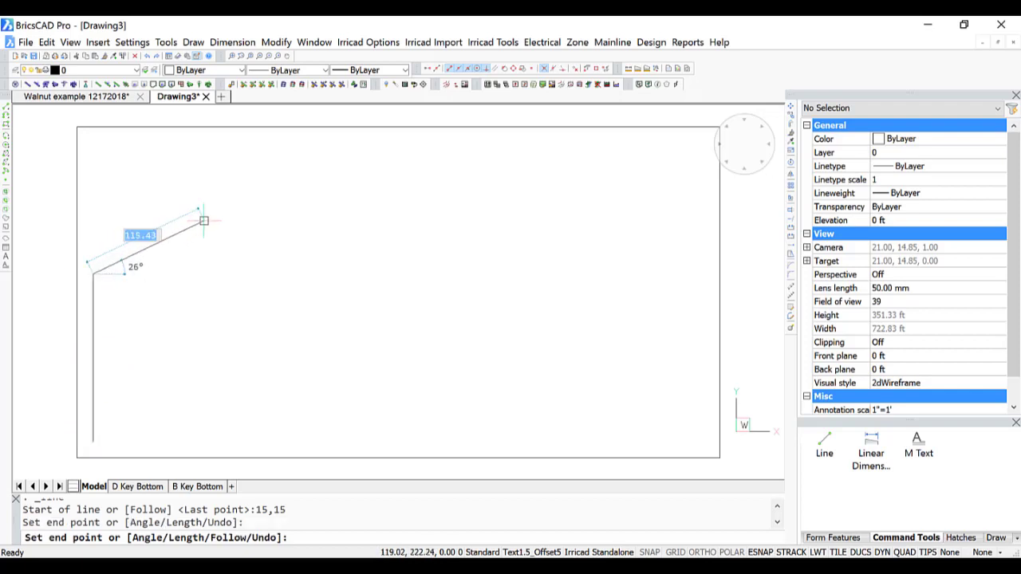
pyautogui.press('Return')
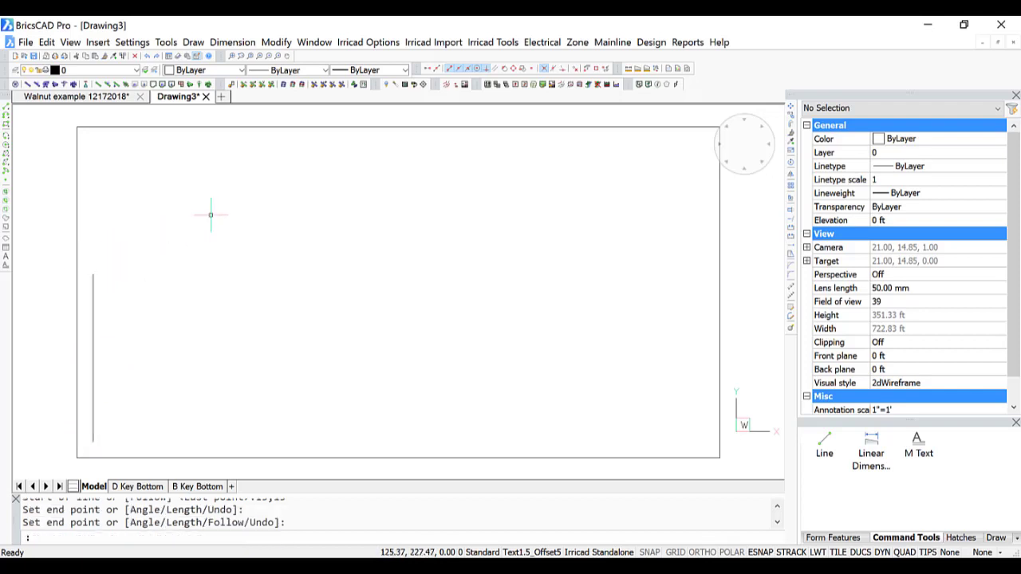
# Step: Start a tree block from the boundary rectangle and accept creating it from the selected item
pyautogui.click(331, 126)
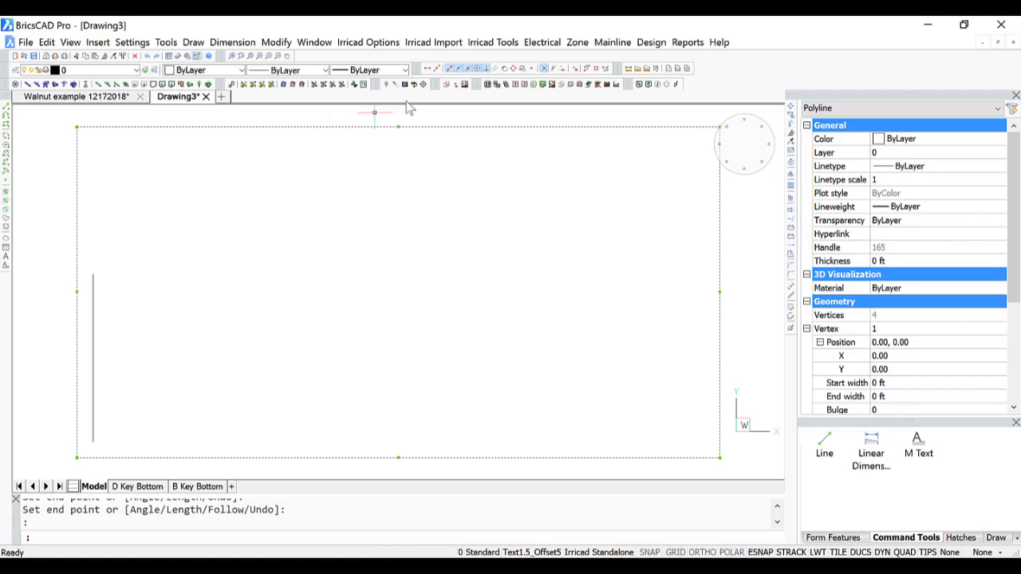
pyautogui.click(512, 43)
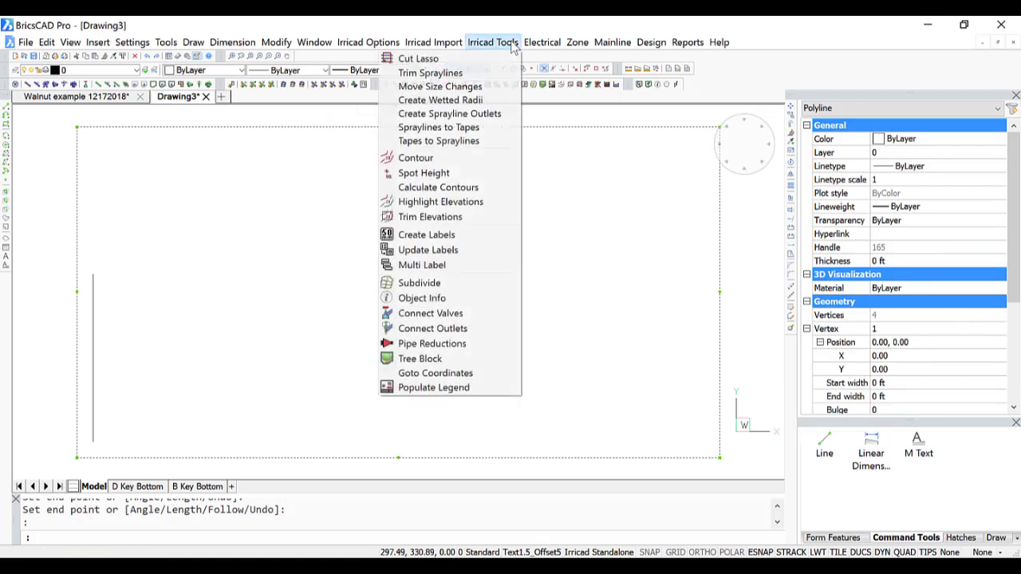
pyautogui.click(490, 360)
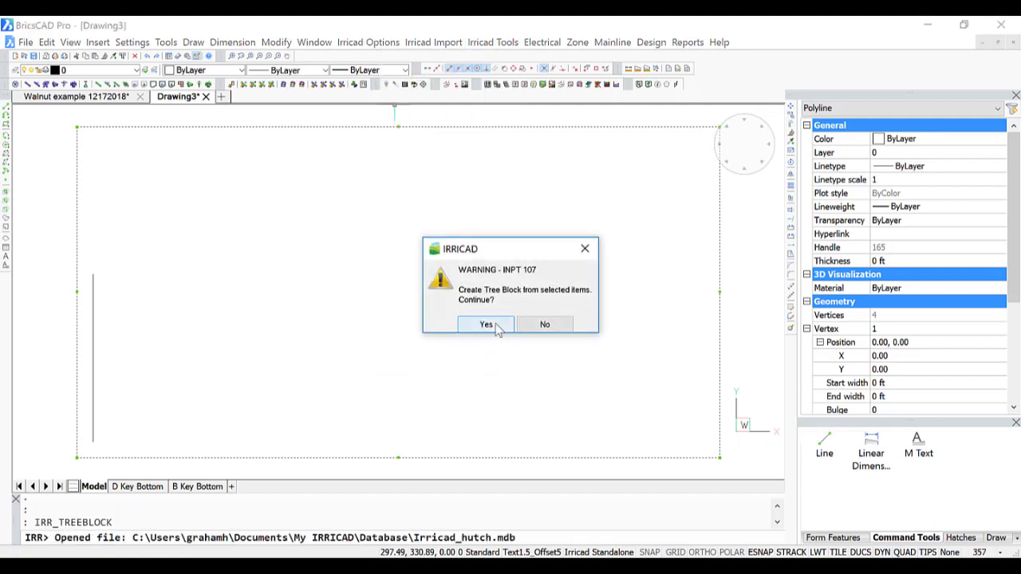
pyautogui.click(495, 326)
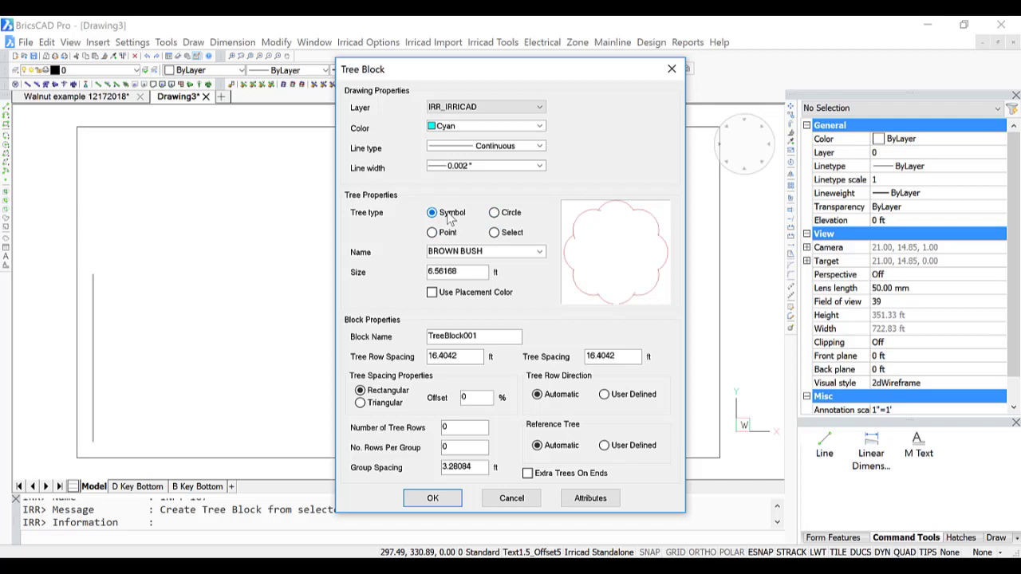
# Step: Configure the tree block with 2 ft circle trees, 26 ft tree row spacing and 20 ft tree spacing
pyautogui.click(494, 213)
pyautogui.moveTo(483, 271); pyautogui.dragTo(400, 270)
pyautogui.write('2')
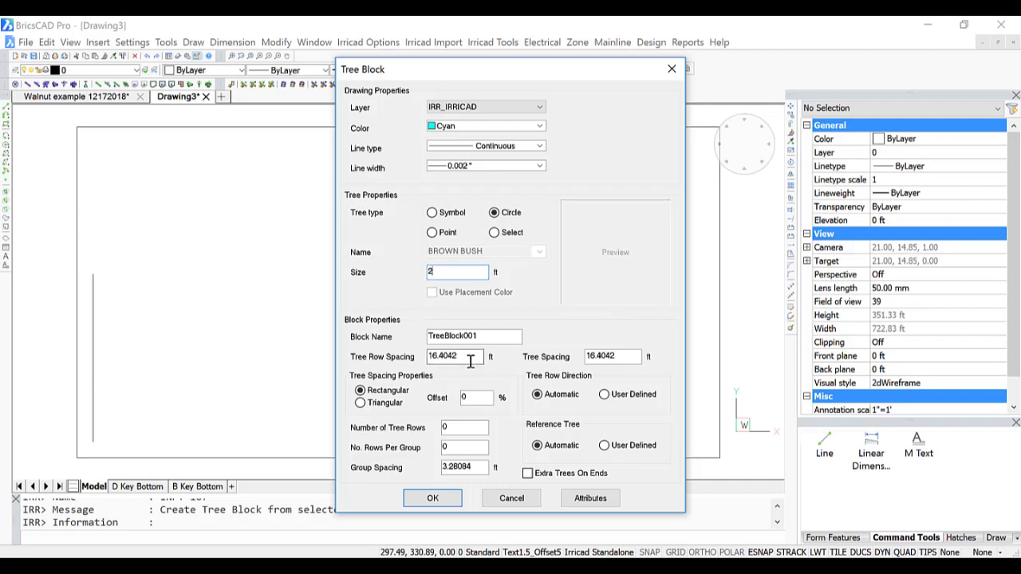
pyautogui.moveTo(479, 356); pyautogui.dragTo(406, 347)
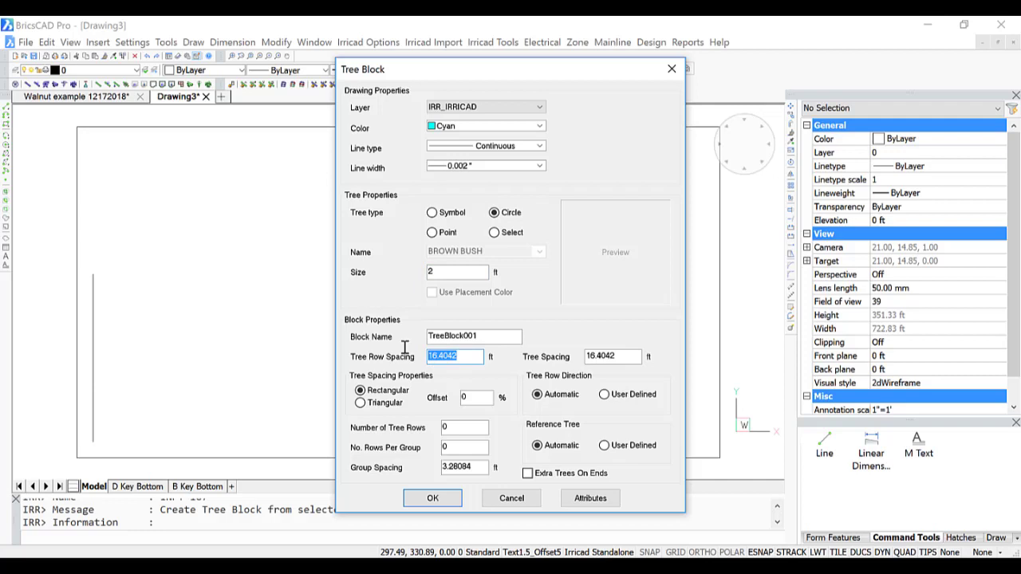
pyautogui.write('26')
pyautogui.moveTo(638, 356); pyautogui.dragTo(558, 356)
pyautogui.write('2')
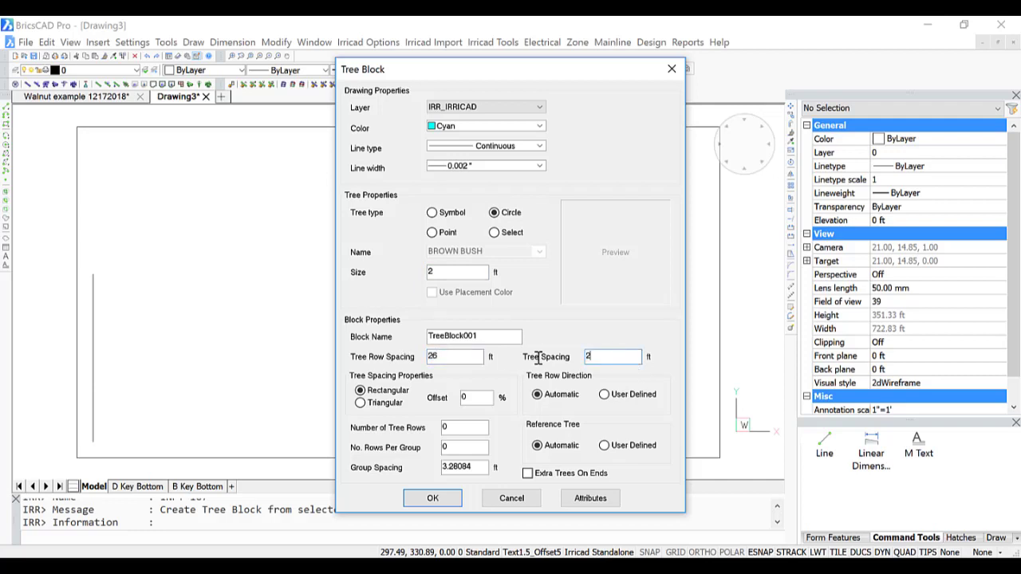
pyautogui.write('0')
# Step: Create the tree block with user-defined row direction from the vertical line's lower to upper end and reference tree at its lower end
pyautogui.click(604, 394)
pyautogui.click(604, 446)
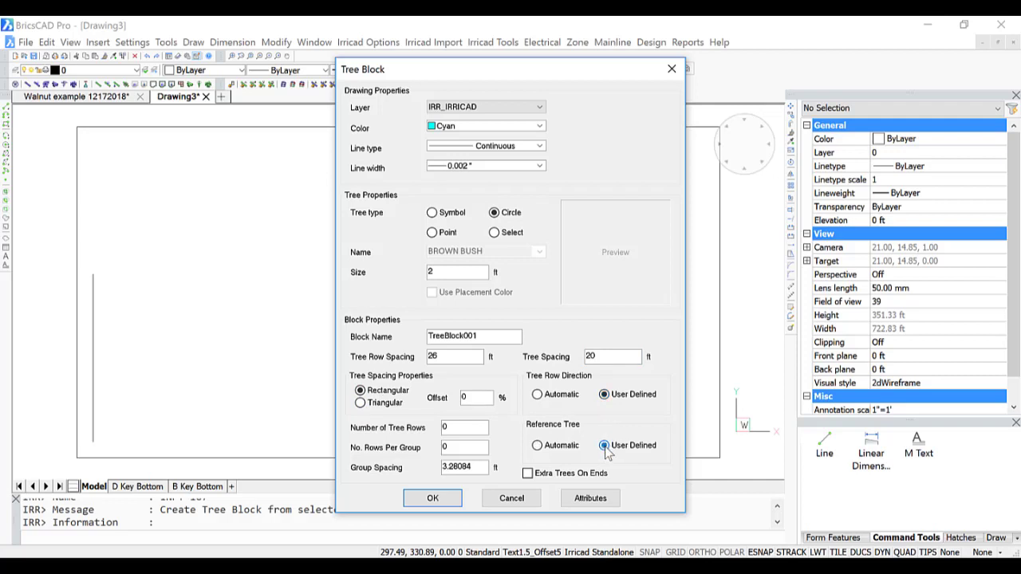
pyautogui.click(431, 498)
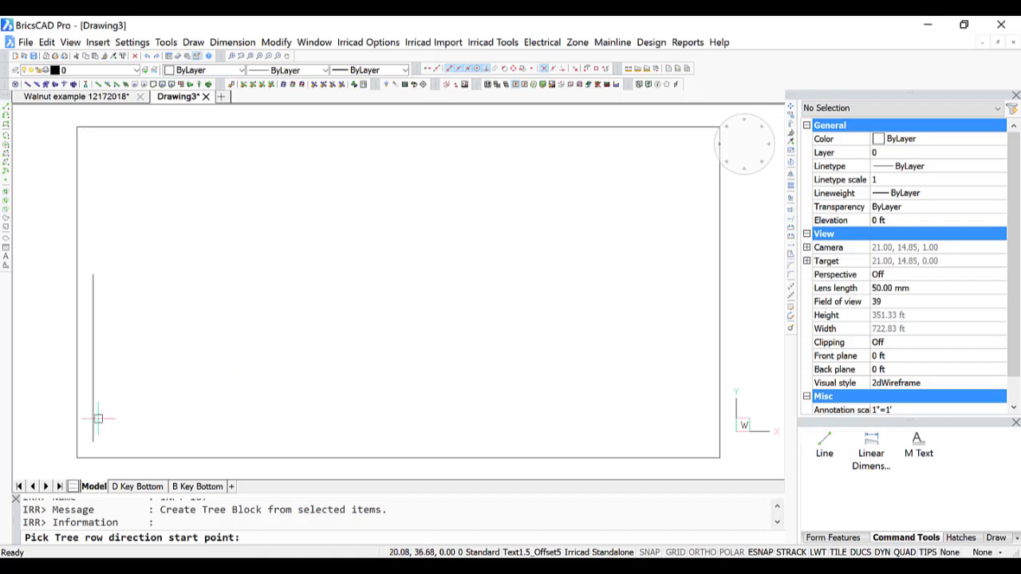
pyautogui.click(94, 441)
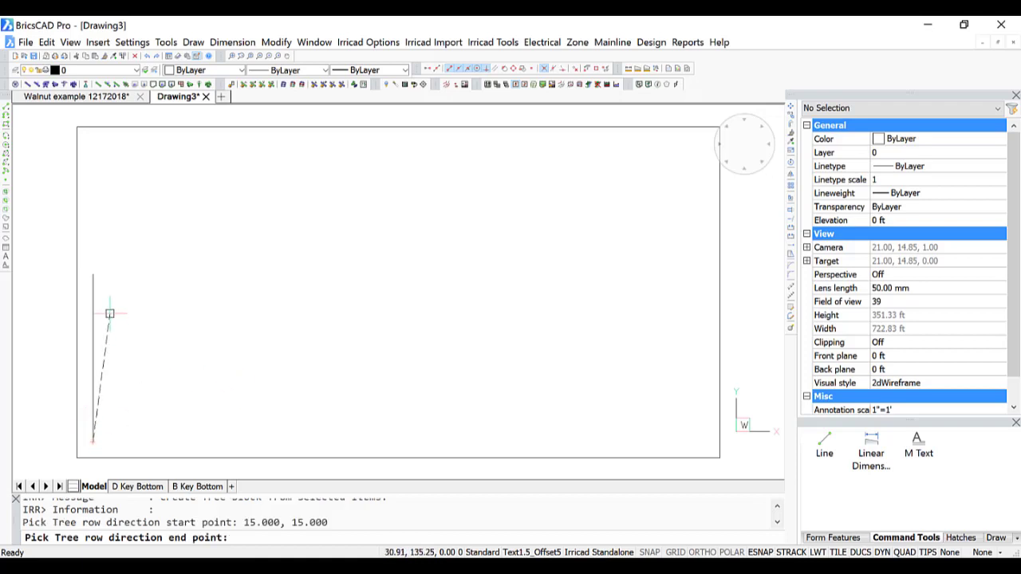
pyautogui.click(91, 277)
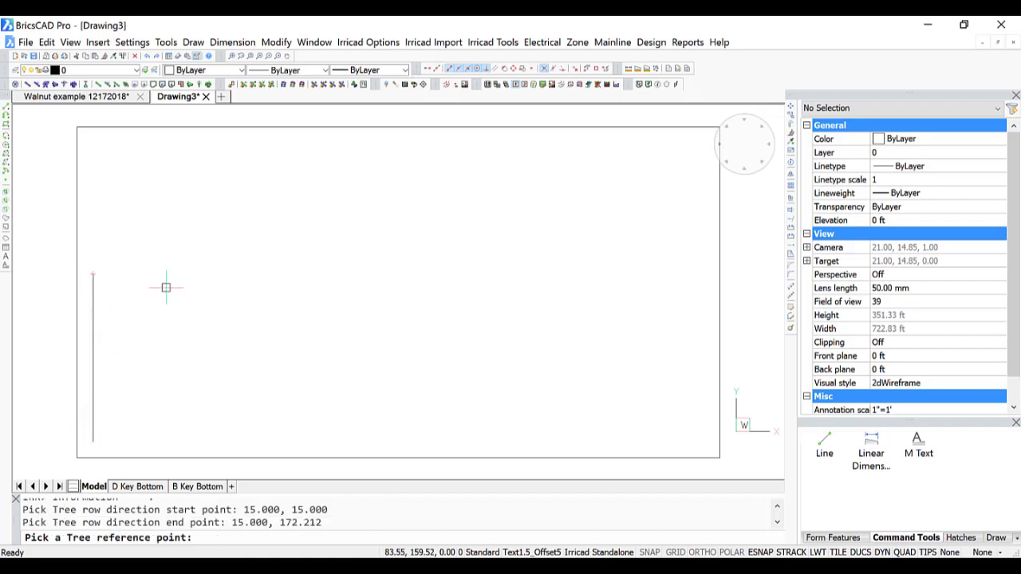
pyautogui.click(91, 442)
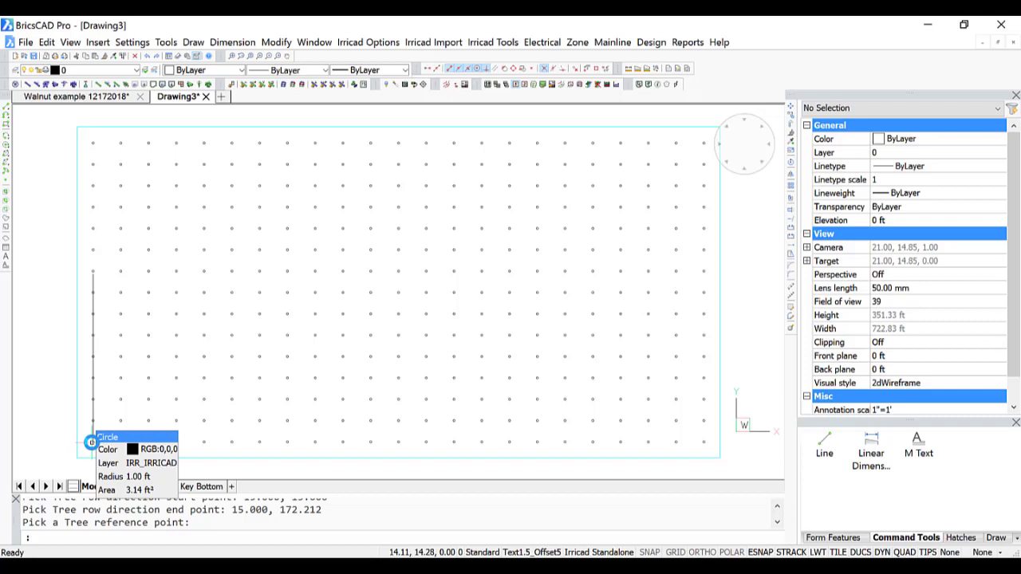
# Step: Draw a diagonal line from midway between two trees in the lowest rows, right of centre, to between two trees near the upper-left corner
pyautogui.click(7, 111)
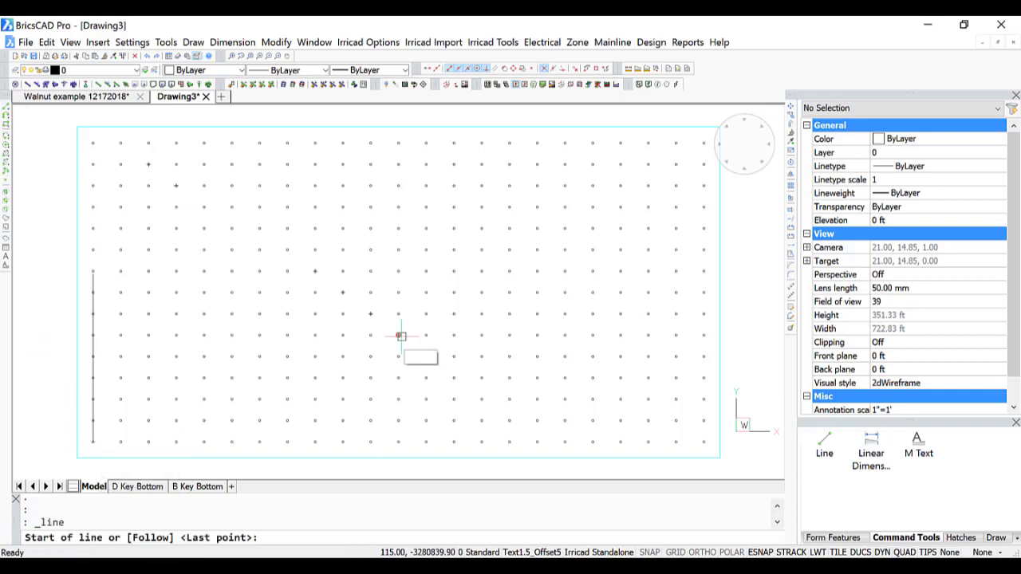
pyautogui.click(510, 432)
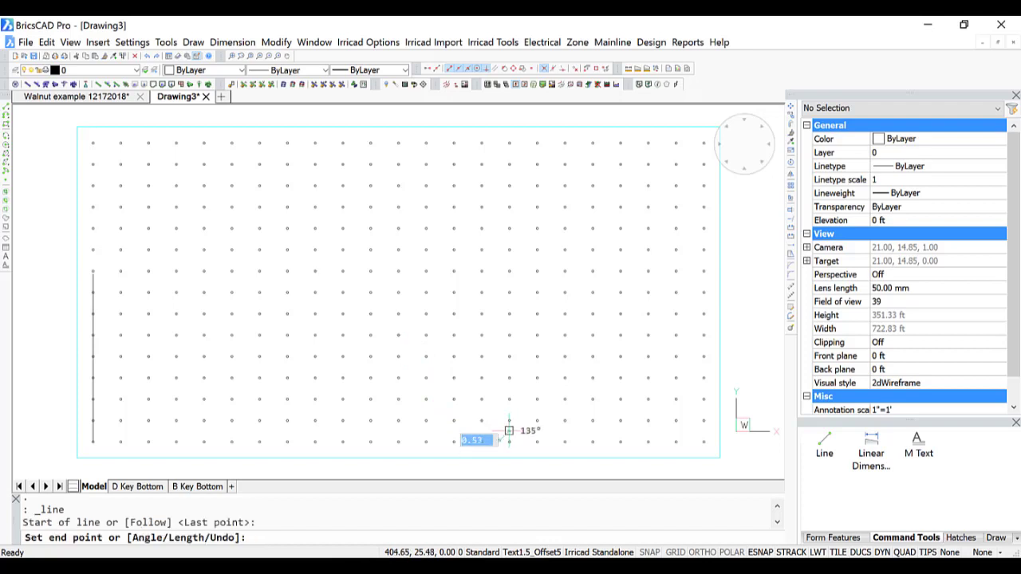
pyautogui.click(147, 153)
pyautogui.rightClick(323, 102)
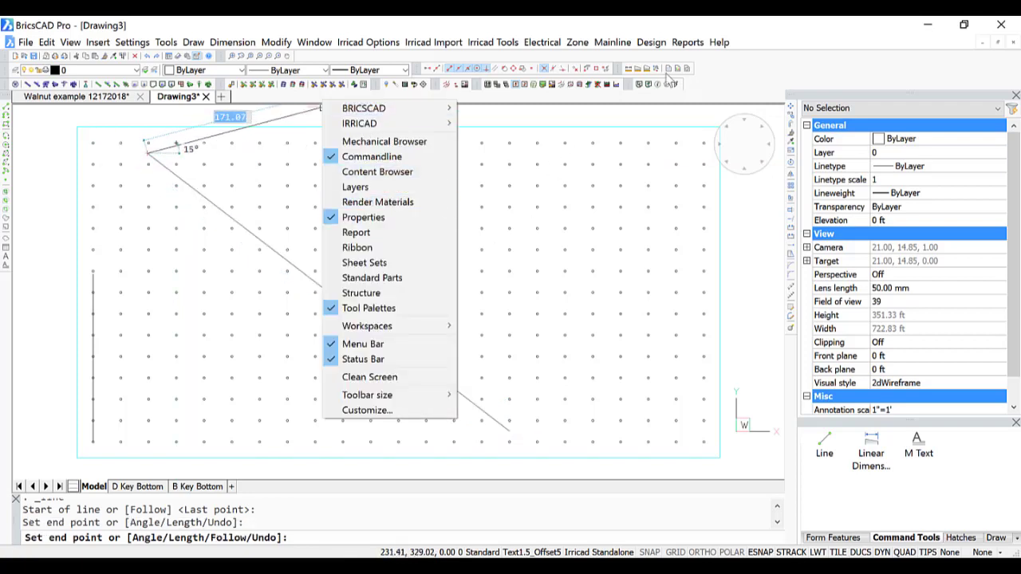
pyautogui.click(752, 86)
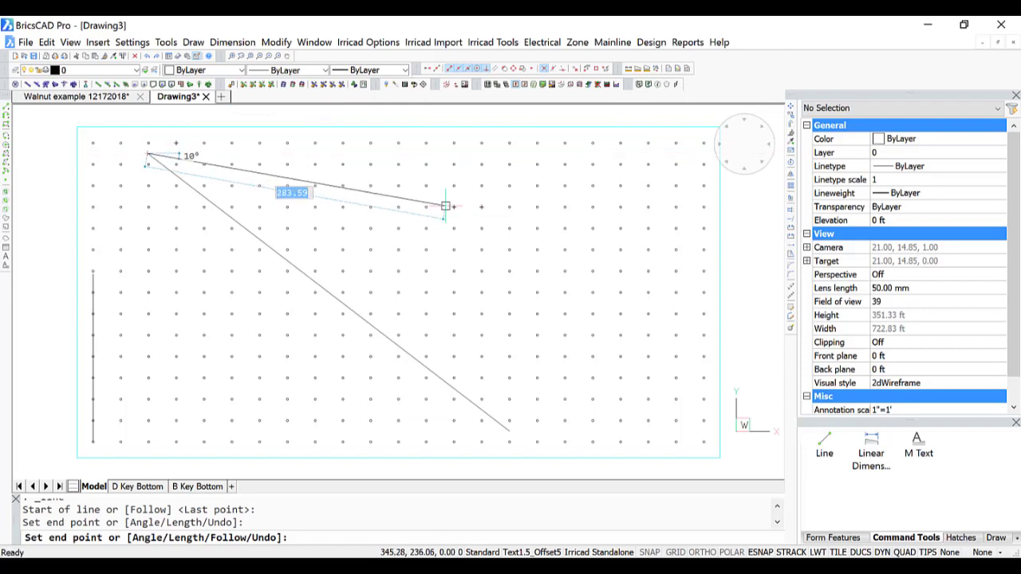
pyautogui.press('Escape')
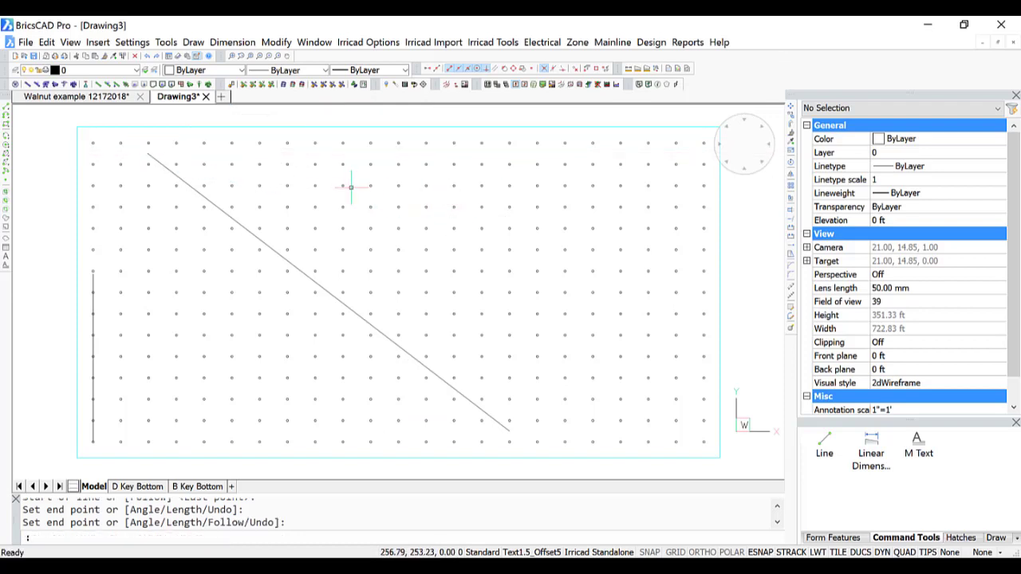
# Step: Start a spray irrigation block from the tree block boundary and accept creating it from the selected item
pyautogui.click(388, 126)
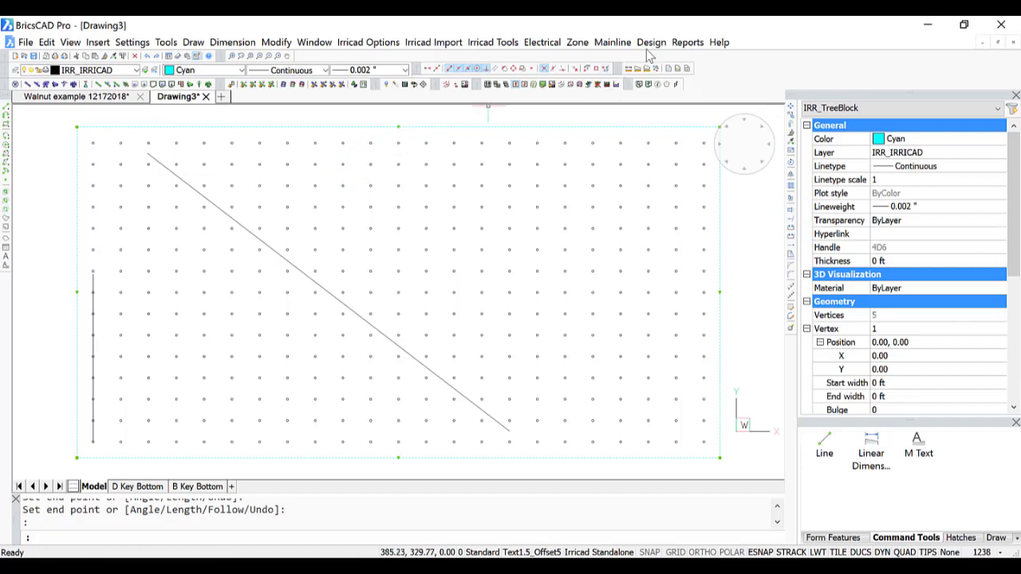
pyautogui.click(579, 44)
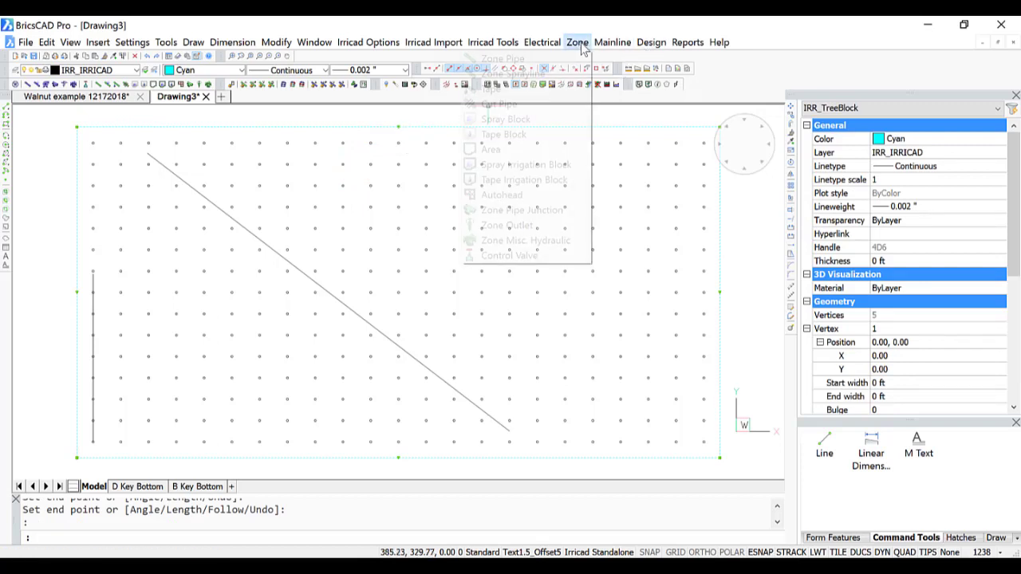
pyautogui.click(572, 164)
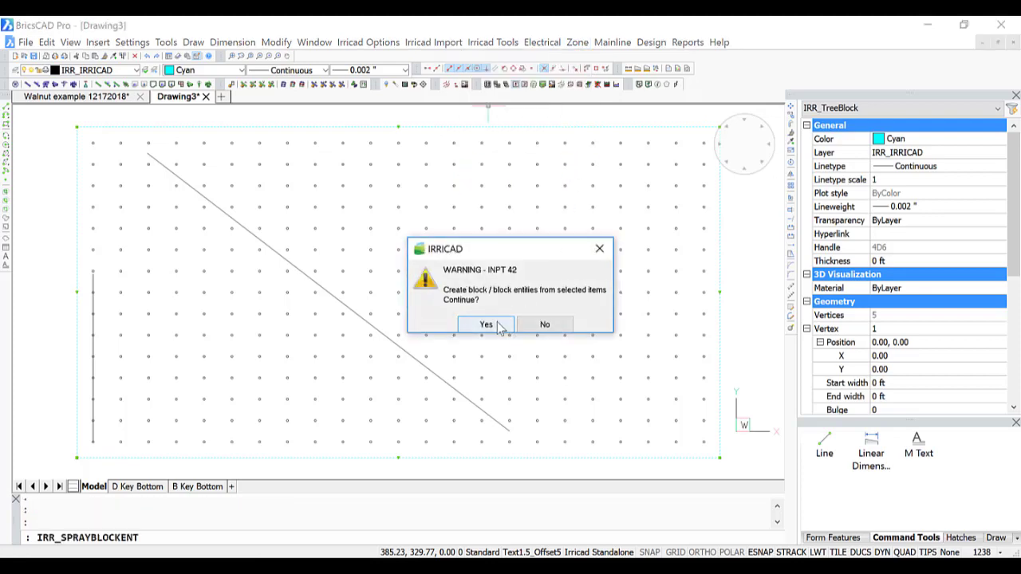
pyautogui.click(487, 324)
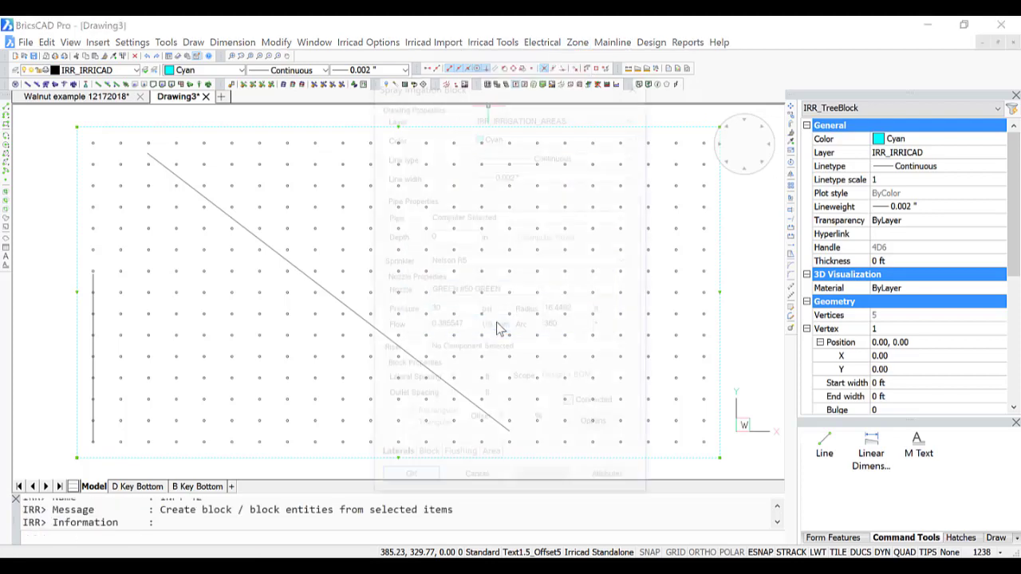
# Step: Set the block's sprinkler to Nelson R2000 ACME with nozzle K2-15 #10 at 35 psi
pyautogui.click(627, 260)
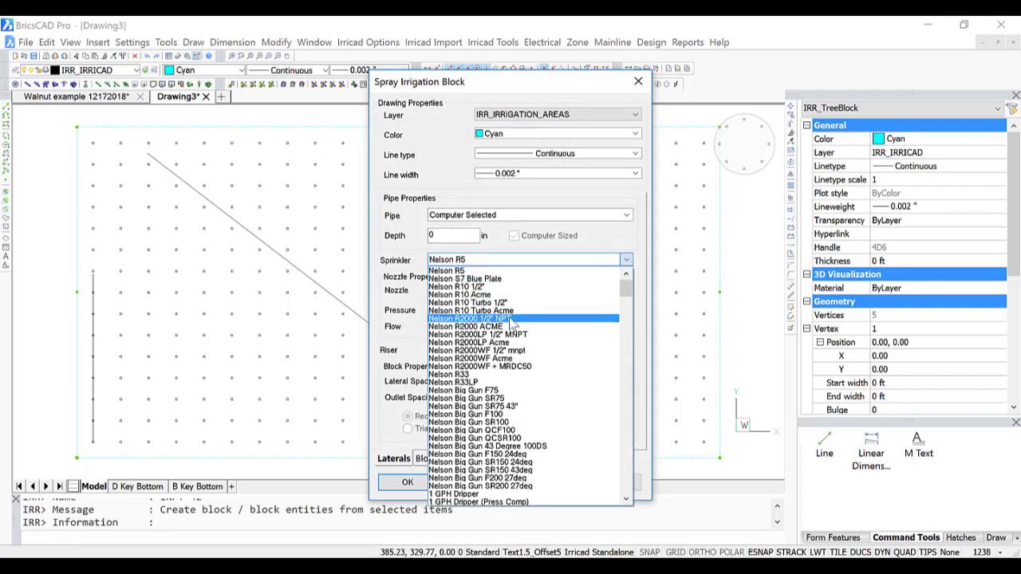
pyautogui.click(509, 327)
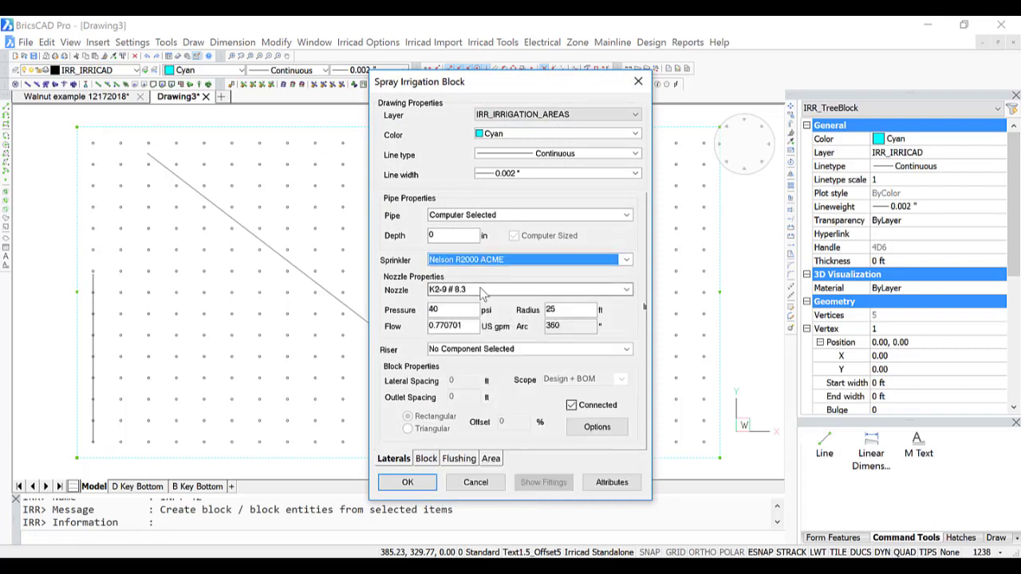
pyautogui.click(481, 292)
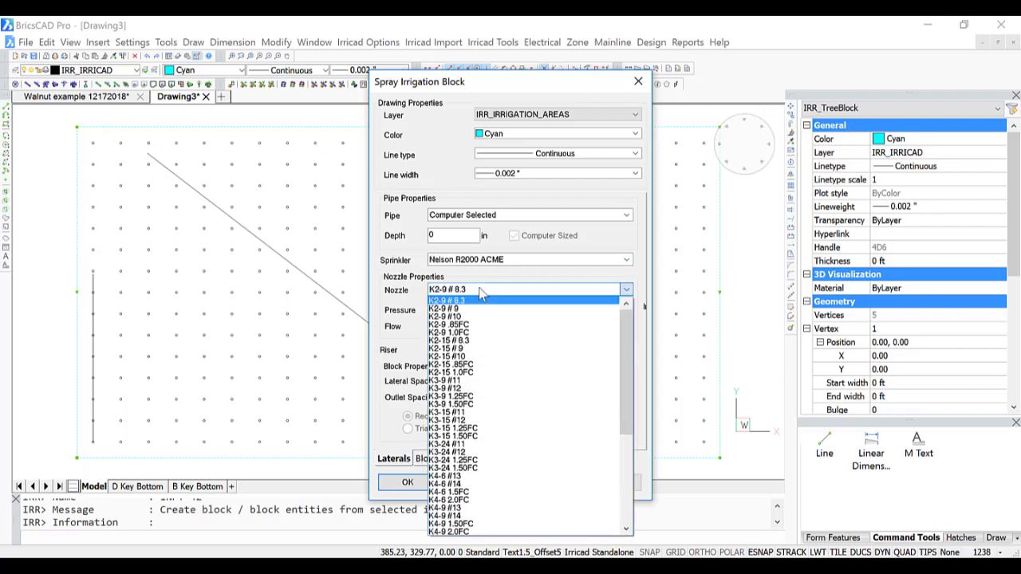
pyautogui.click(473, 357)
pyautogui.press('Tab')
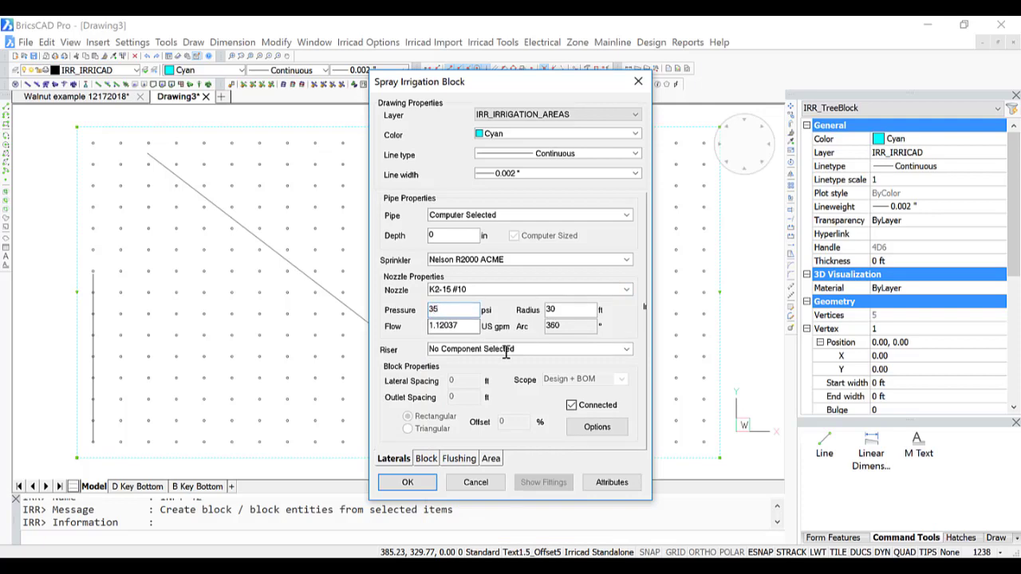
pyautogui.press('Tab')
# Step: Set the block's riser to R2000 3/4" RISER For Acme Adapter and turn off the Connected option
pyautogui.click(626, 349)
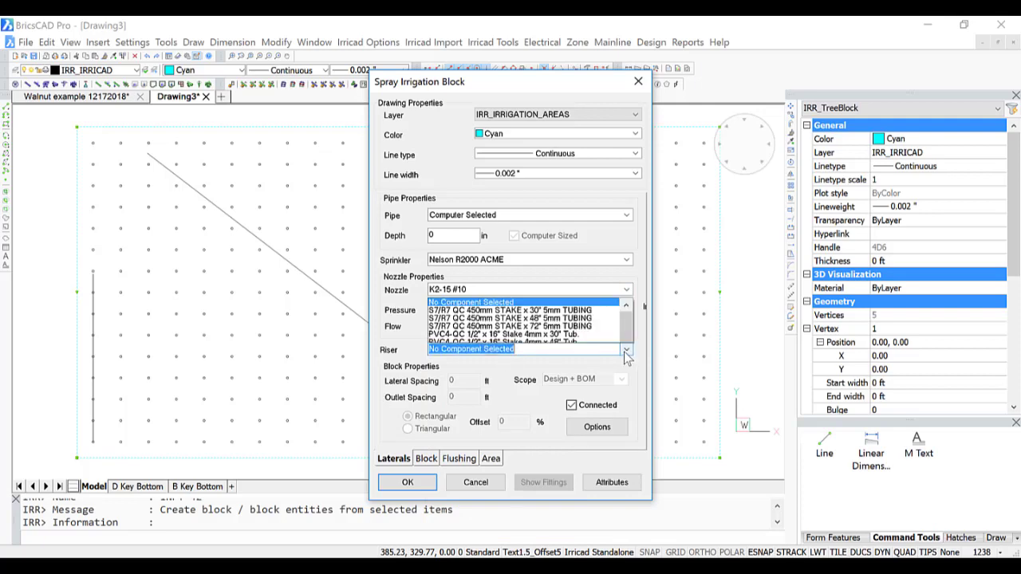
pyautogui.scroll(-1, 629, 257)
pyautogui.scroll(-4, 627, 296)
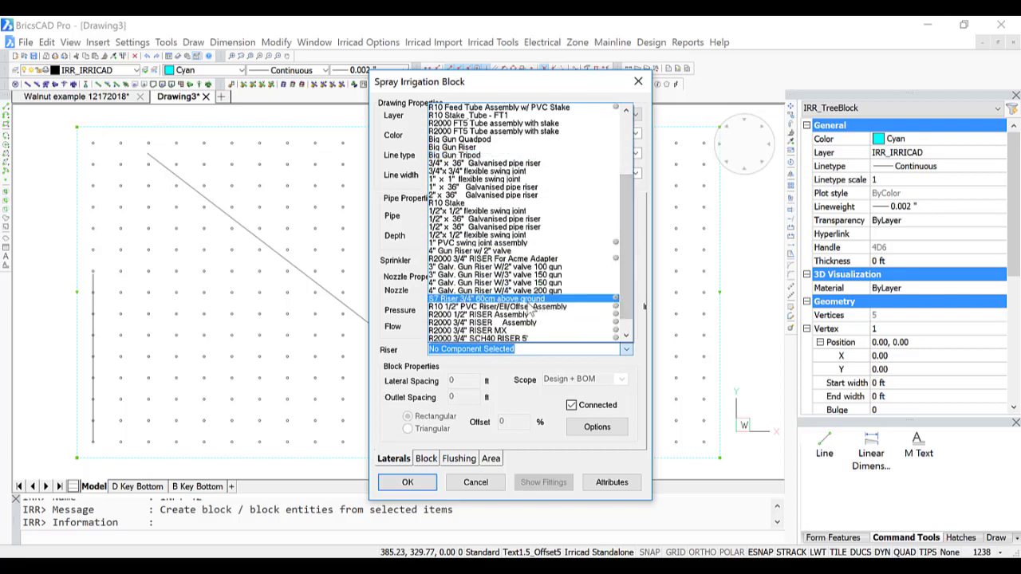
pyautogui.click(508, 263)
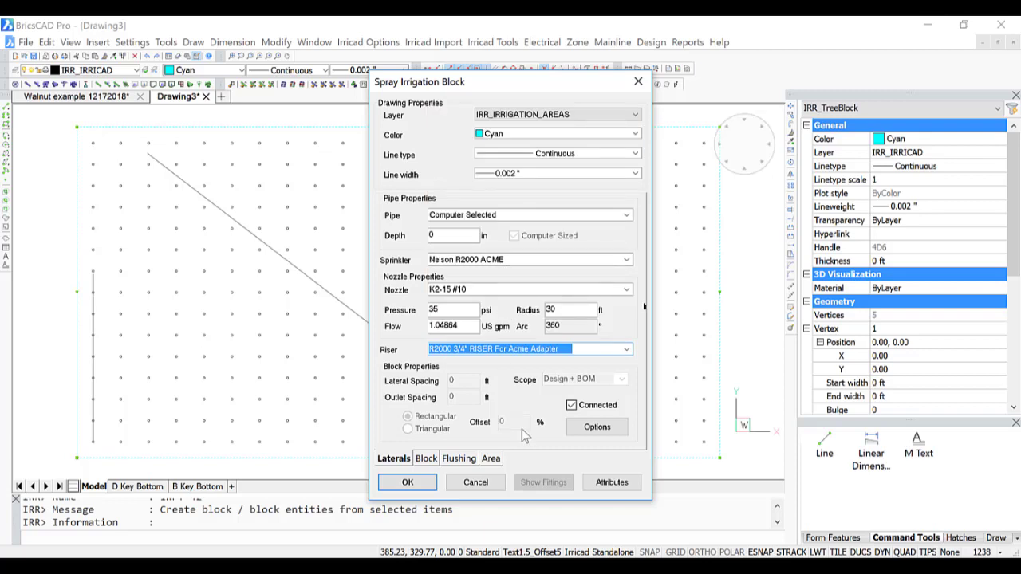
pyautogui.click(572, 408)
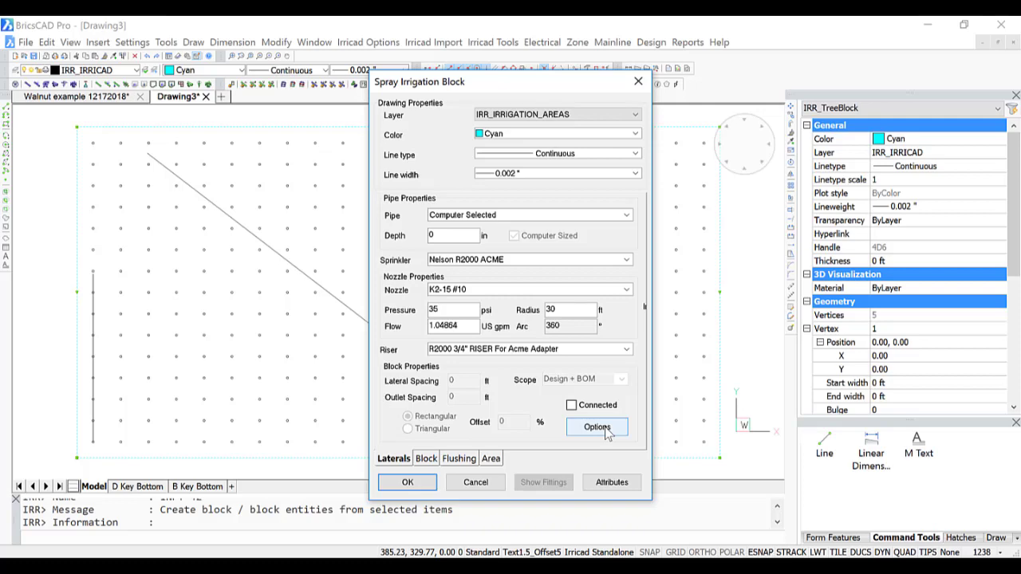
# Step: Set the block options to an outlet every 1 tree row and 2 trees in a triangular layout, and accept the block settings
pyautogui.click(596, 428)
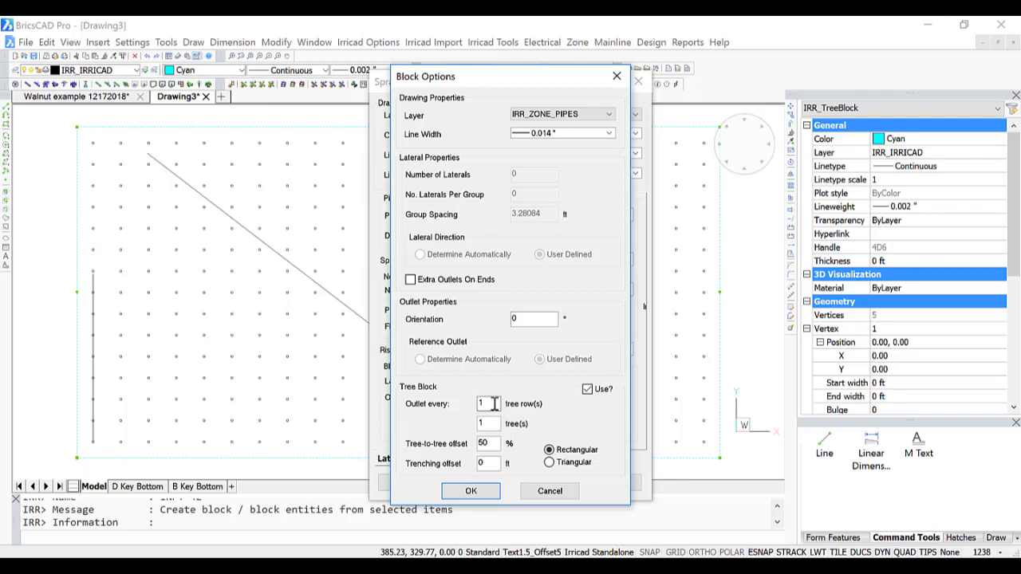
pyautogui.doubleClick(493, 425)
pyautogui.click(489, 496)
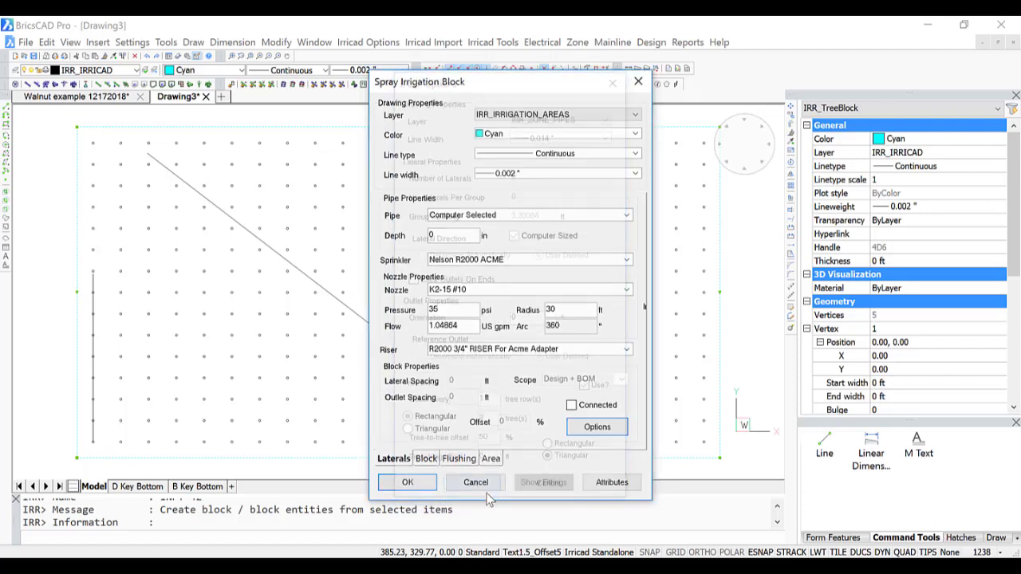
pyautogui.click(407, 483)
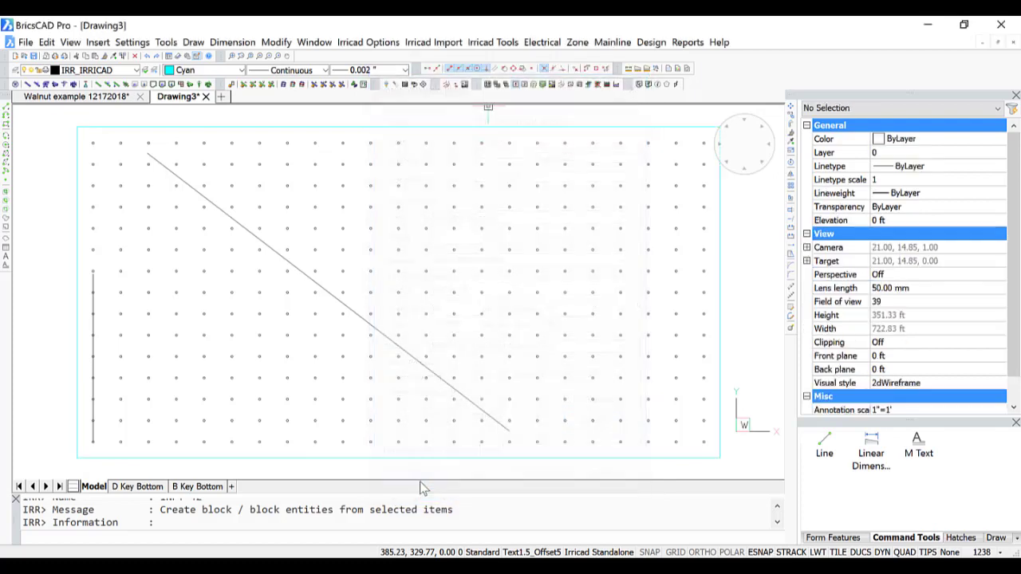
# Step: Define the lateral direction from the diagonal line's lower end to its upper end, with the lower end as reference point
pyautogui.click(509, 432)
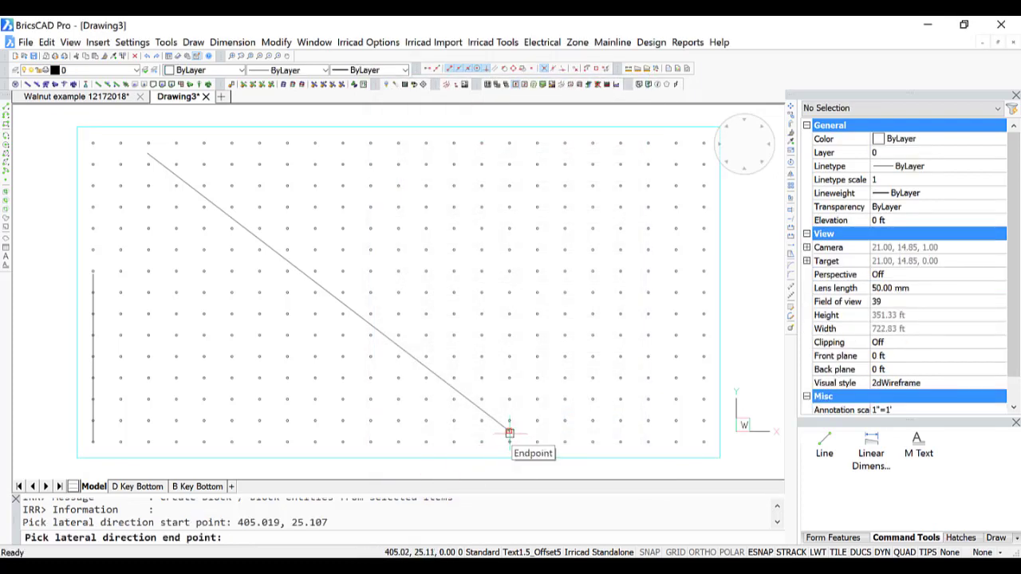
pyautogui.click(146, 152)
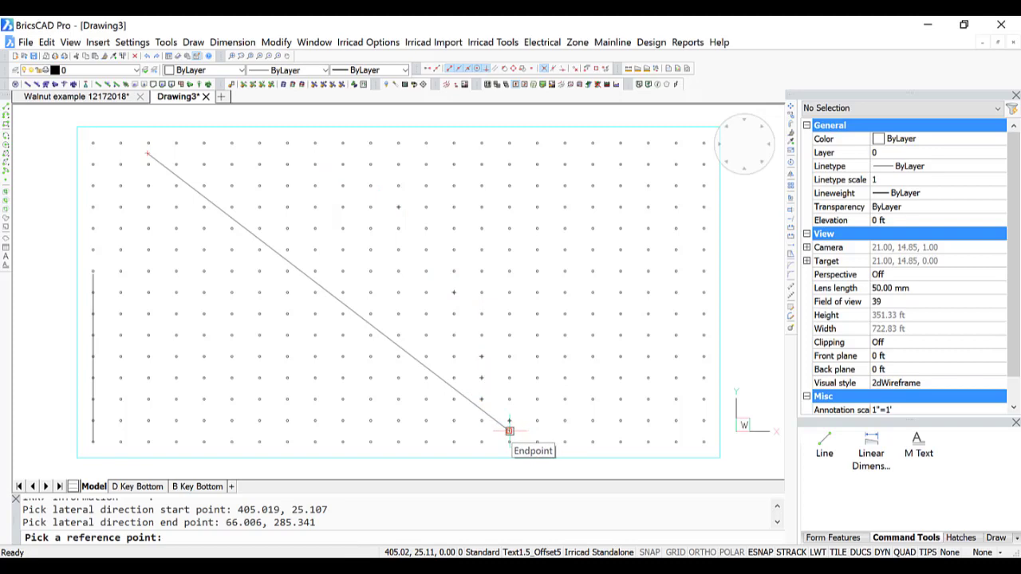
pyautogui.click(509, 431)
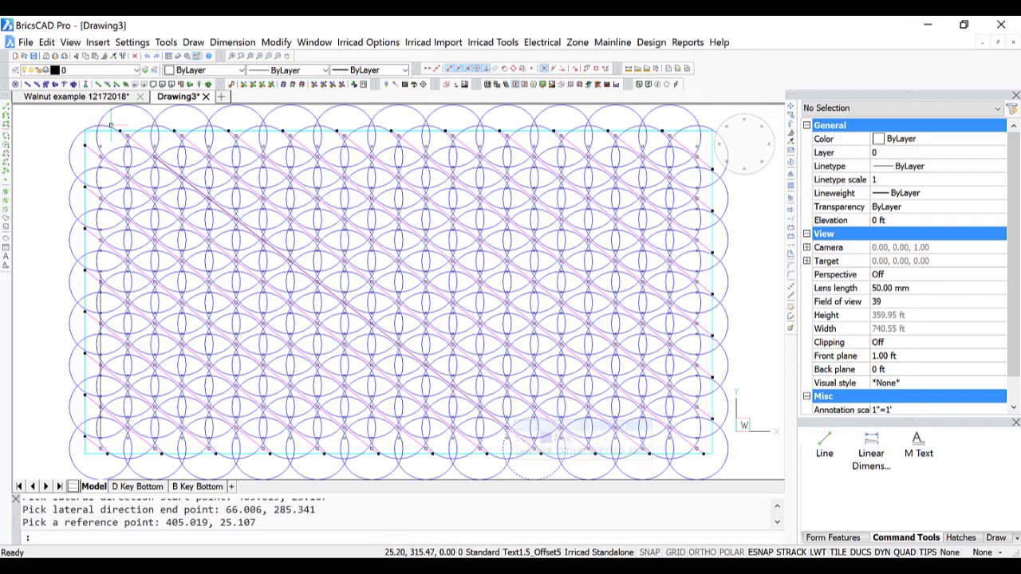
# Step: Turn off the IRR_OUTLET_WETTED_RADII layer
pyautogui.click(16, 71)
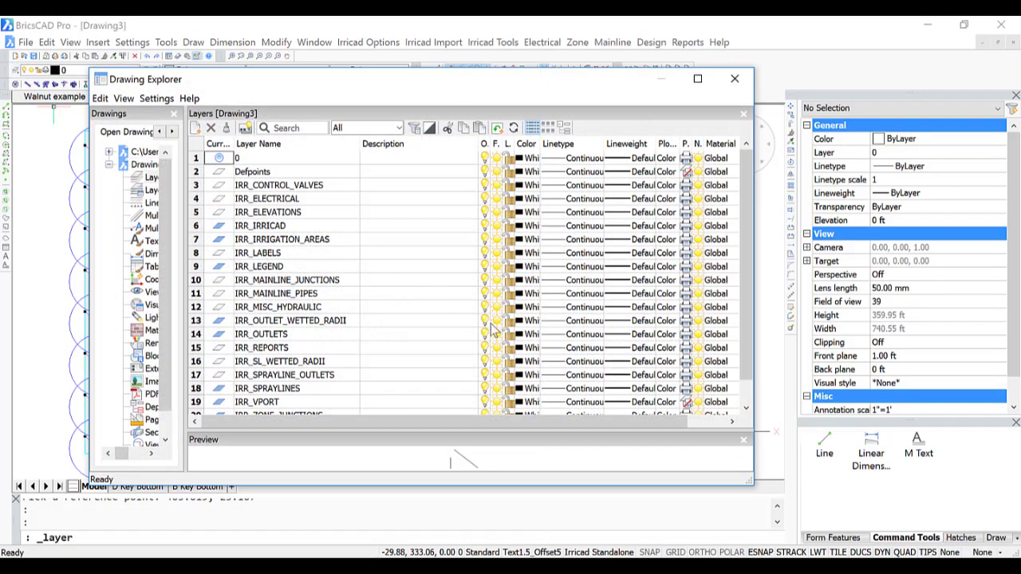
pyautogui.click(490, 321)
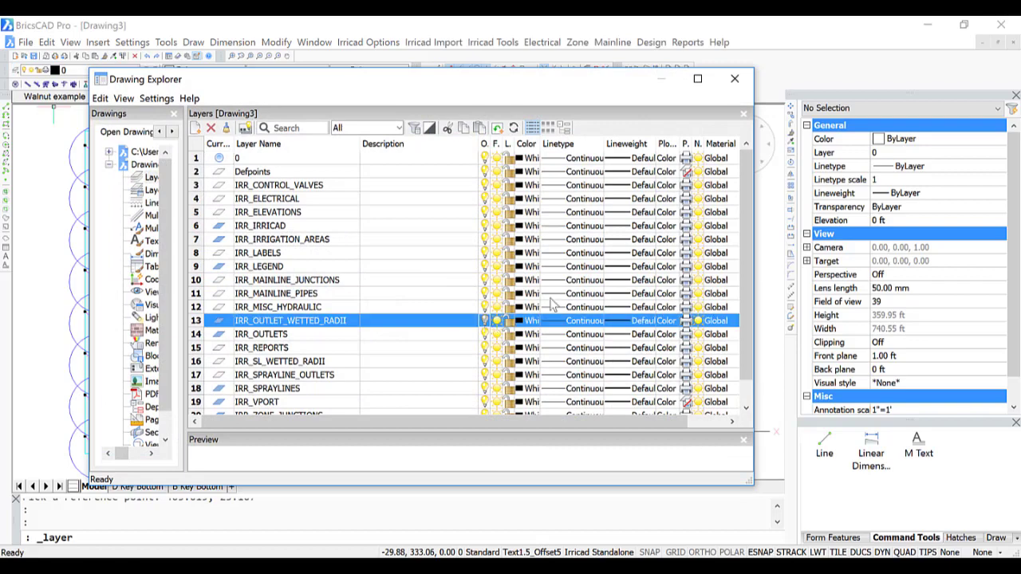
pyautogui.click(734, 79)
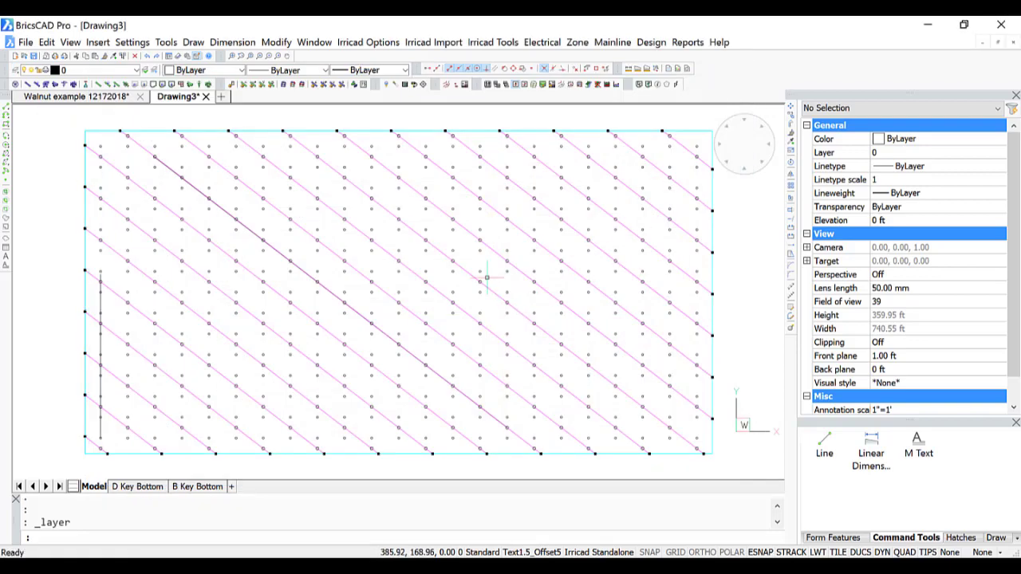
pyautogui.scroll(4, 486, 277)
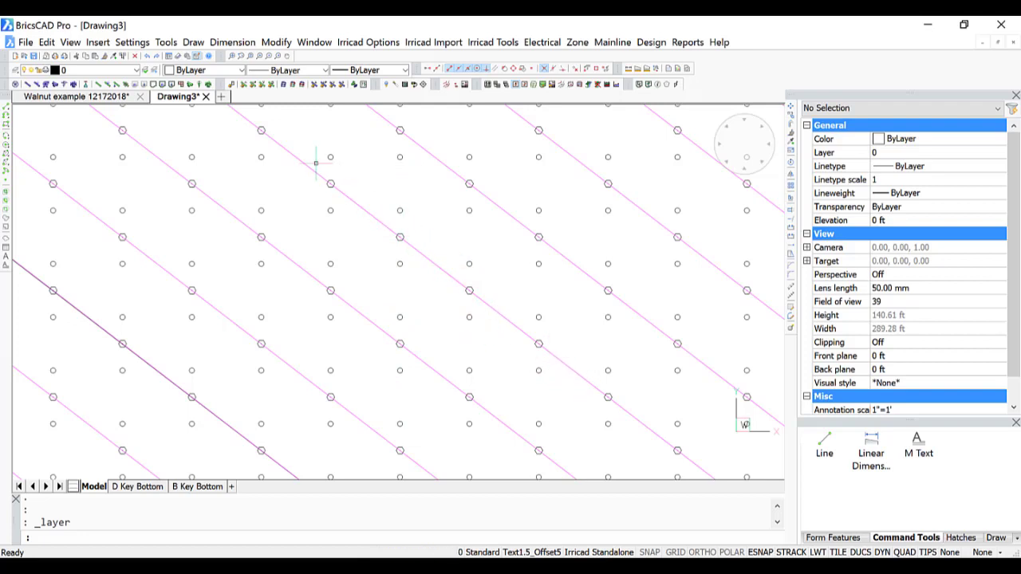
pyautogui.click(161, 373)
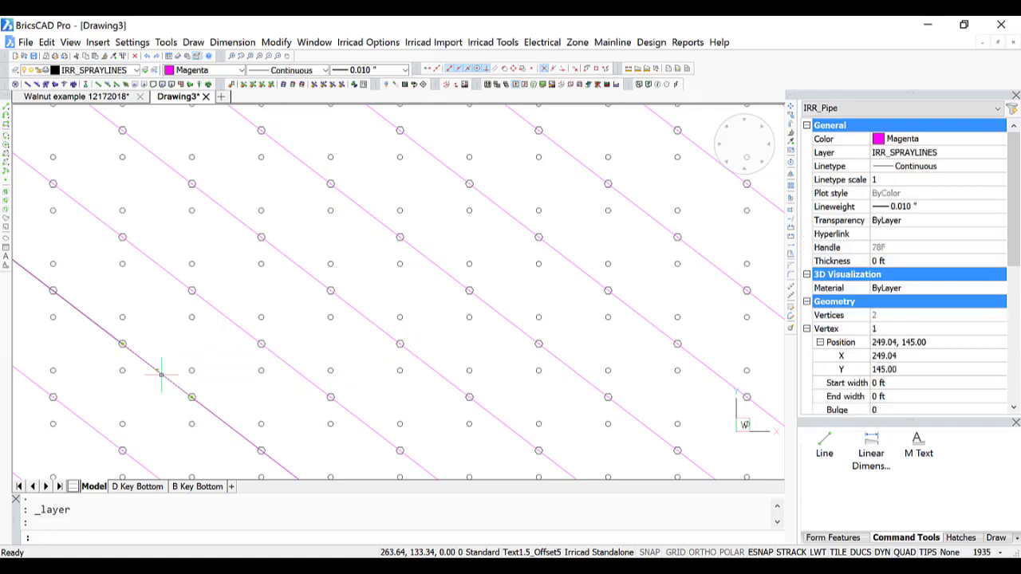
pyautogui.press('Escape')
pyautogui.press('Escape')
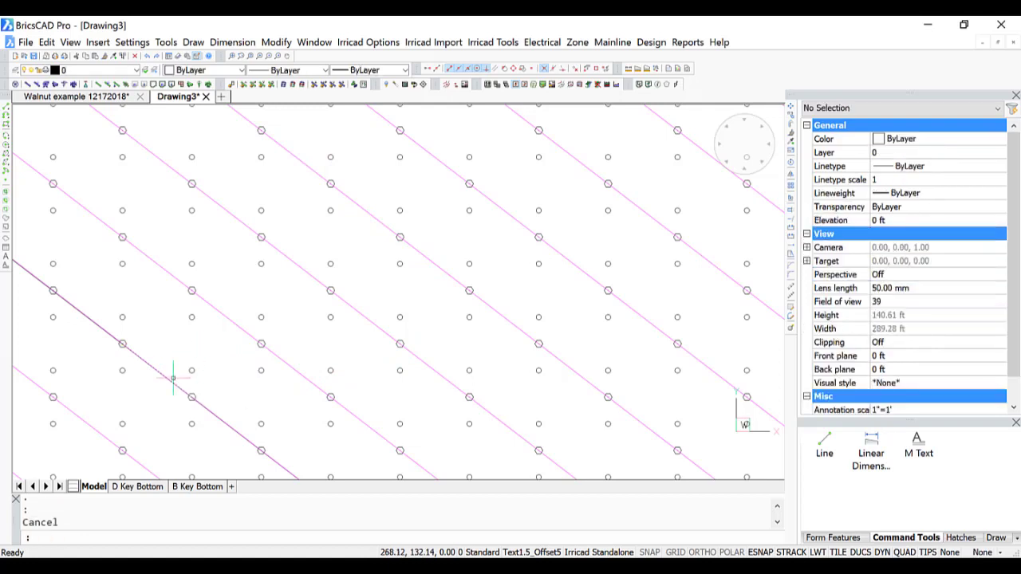
pyautogui.click(173, 383)
pyautogui.press('Escape')
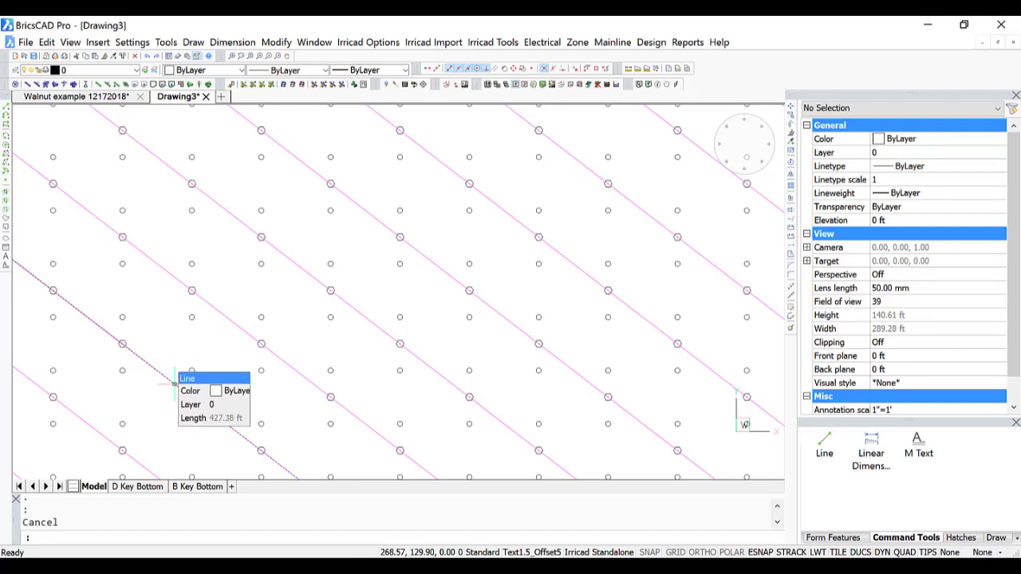
# Step: Delete the vertical row-direction line and the diagonal lateral-direction line
pyautogui.scroll(-5, 175, 373)
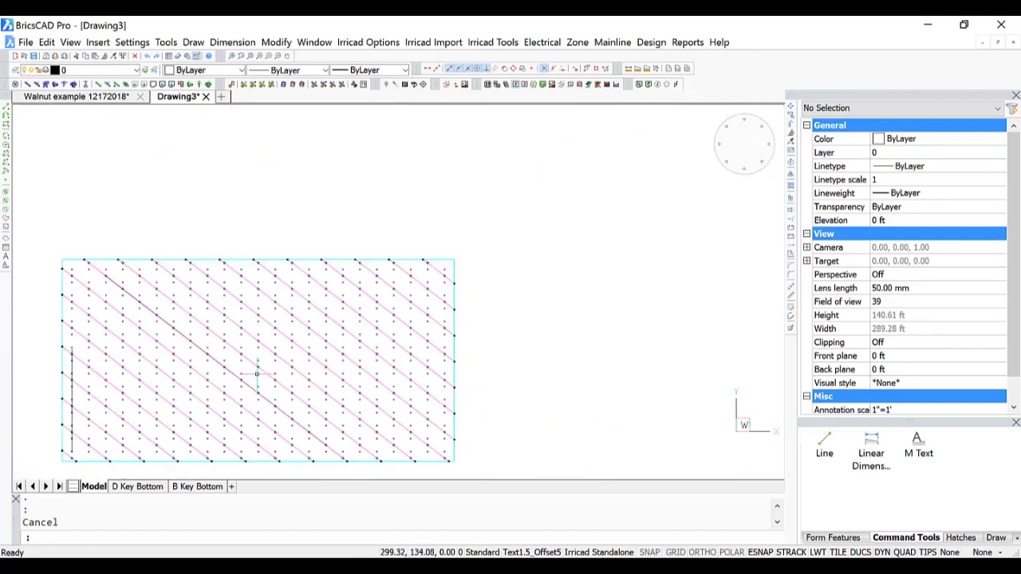
pyautogui.scroll(5, 73, 370)
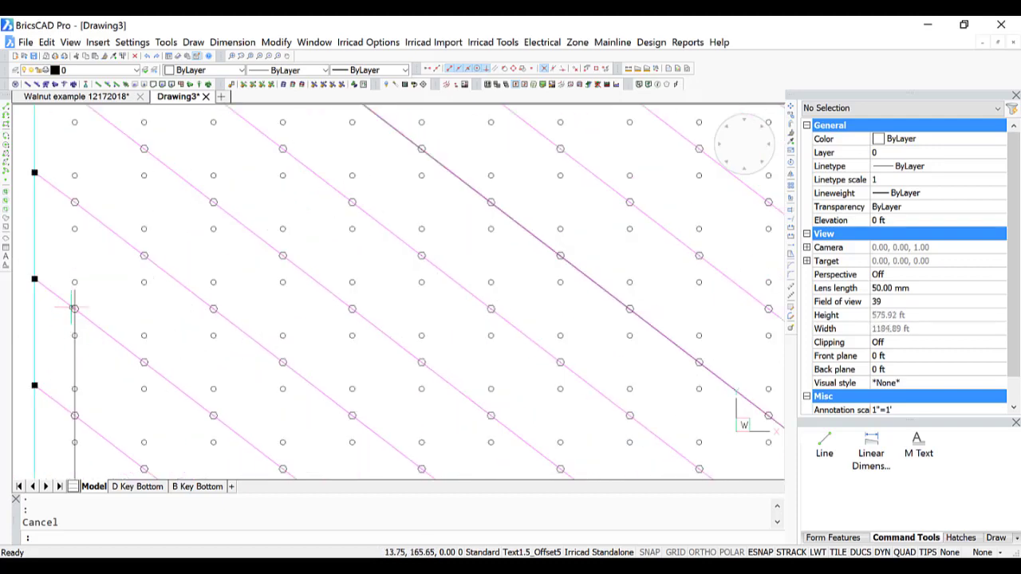
pyautogui.click(74, 295)
pyautogui.press('Delete')
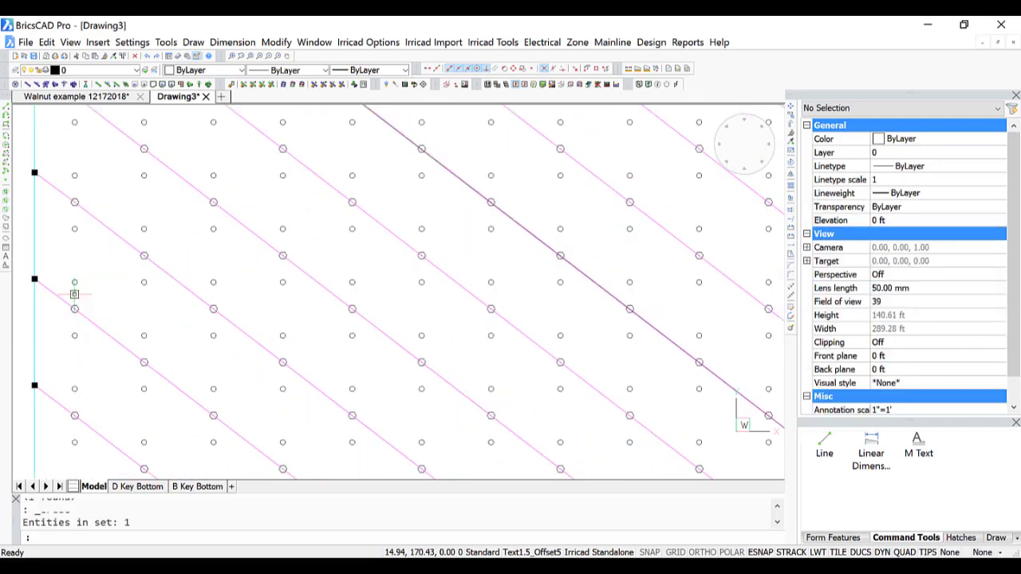
pyautogui.click(449, 170)
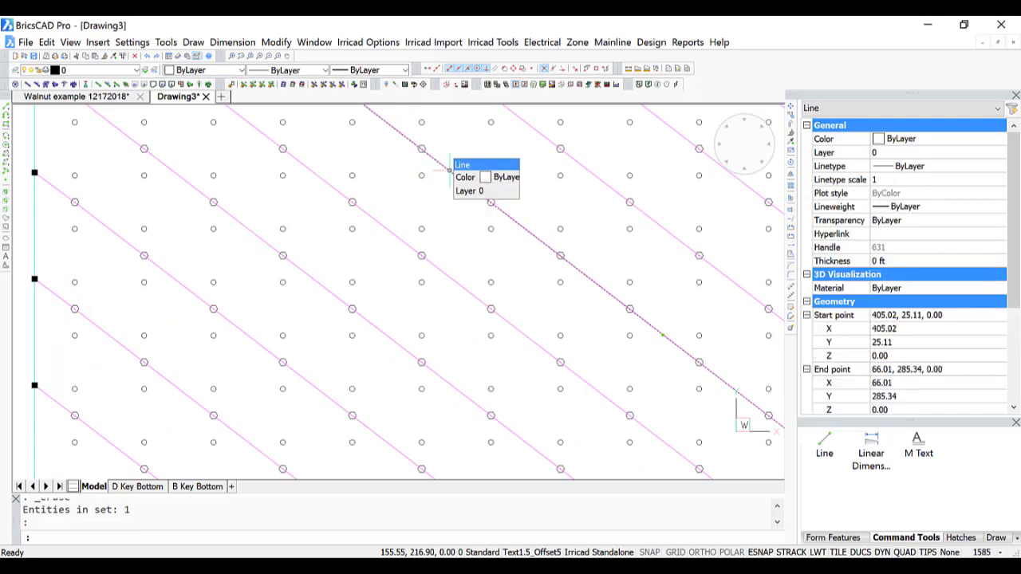
pyautogui.press('Delete')
pyautogui.scroll(2, 439, 289)
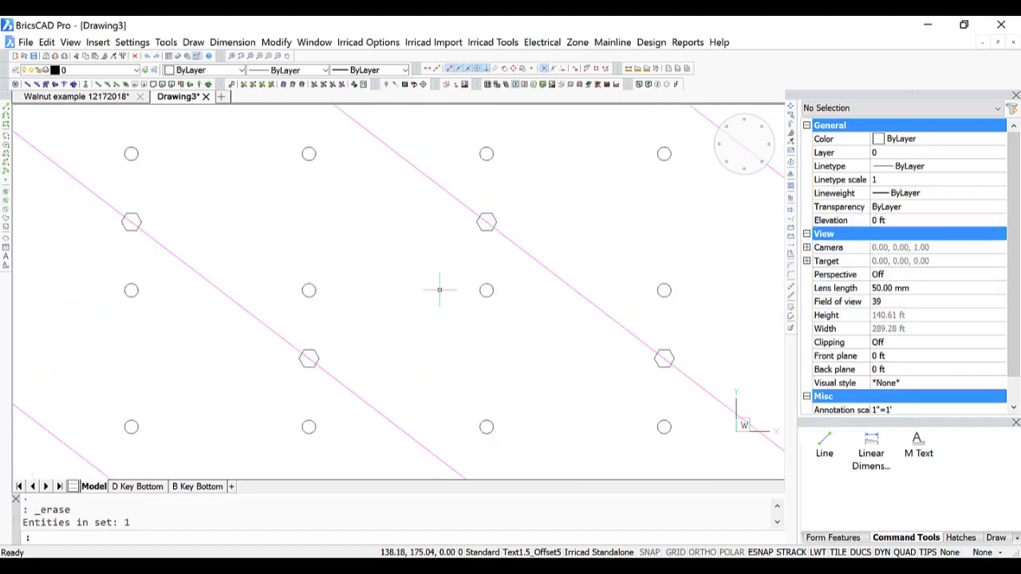
pyautogui.scroll(-2, 447, 288)
pyautogui.scroll(-5, 447, 289)
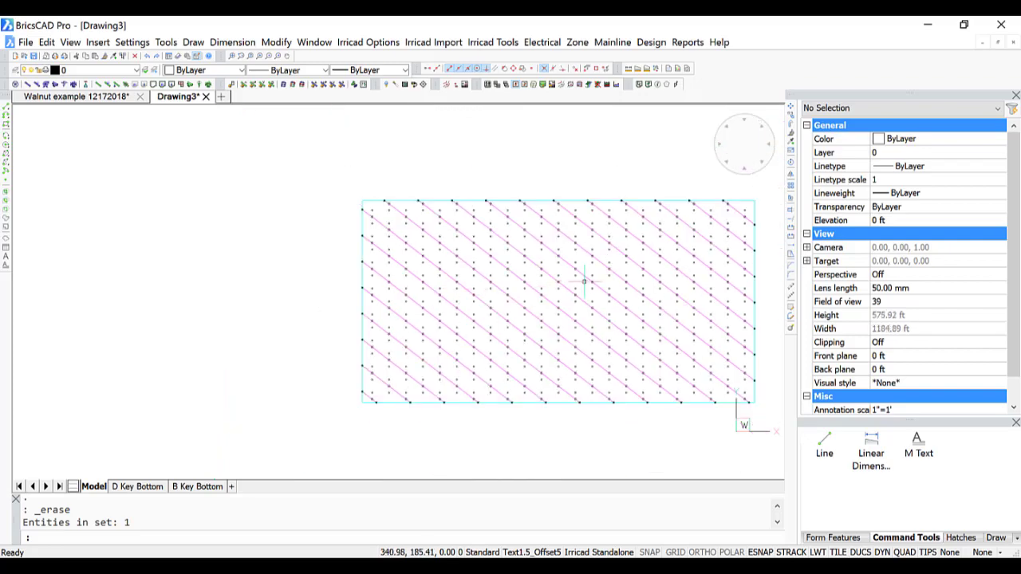
pyautogui.moveTo(558, 287); pyautogui.dragTo(414, 274, button='middle')
pyautogui.scroll(1, 415, 284)
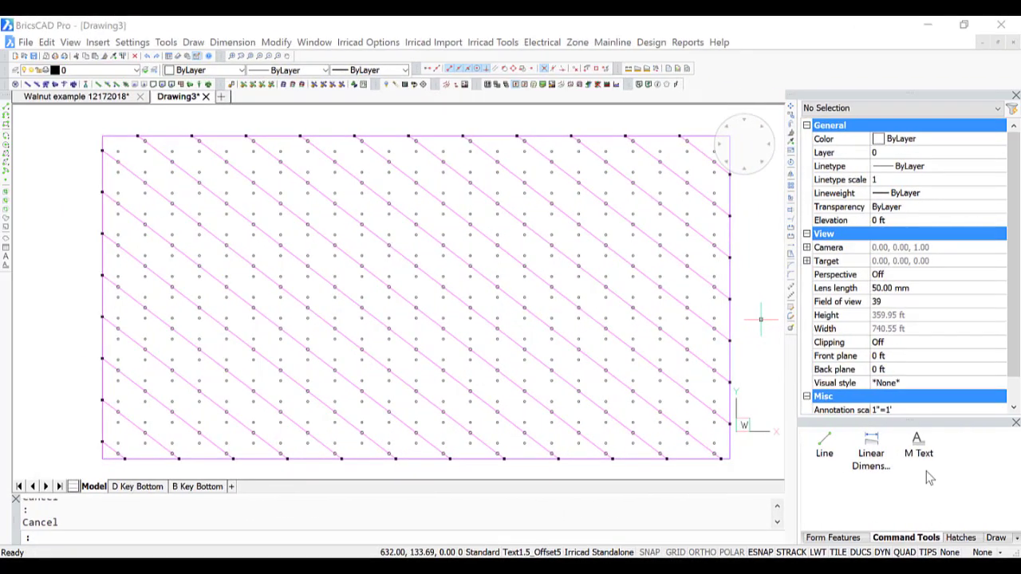
pyautogui.click(578, 43)
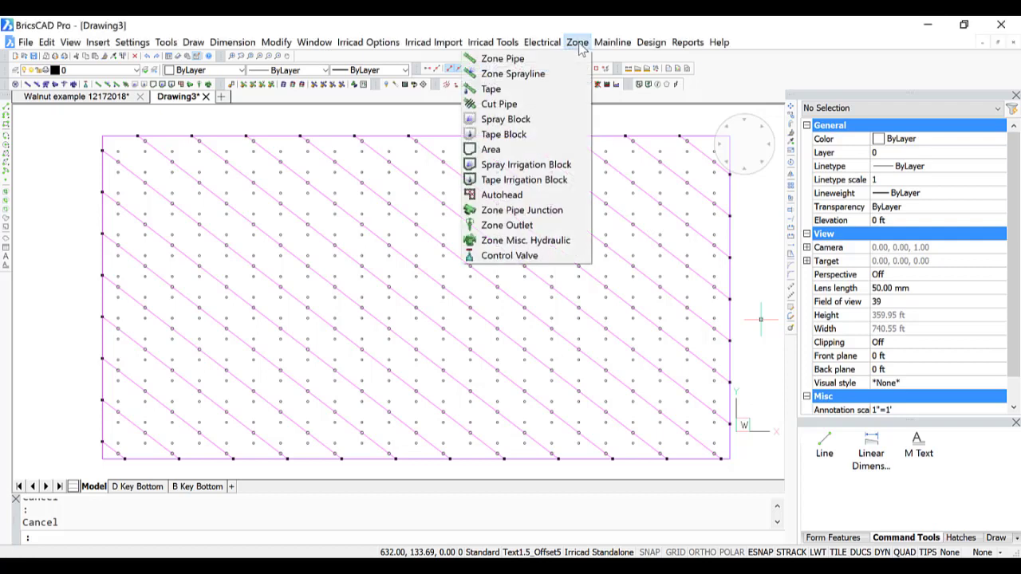
pyautogui.click(572, 165)
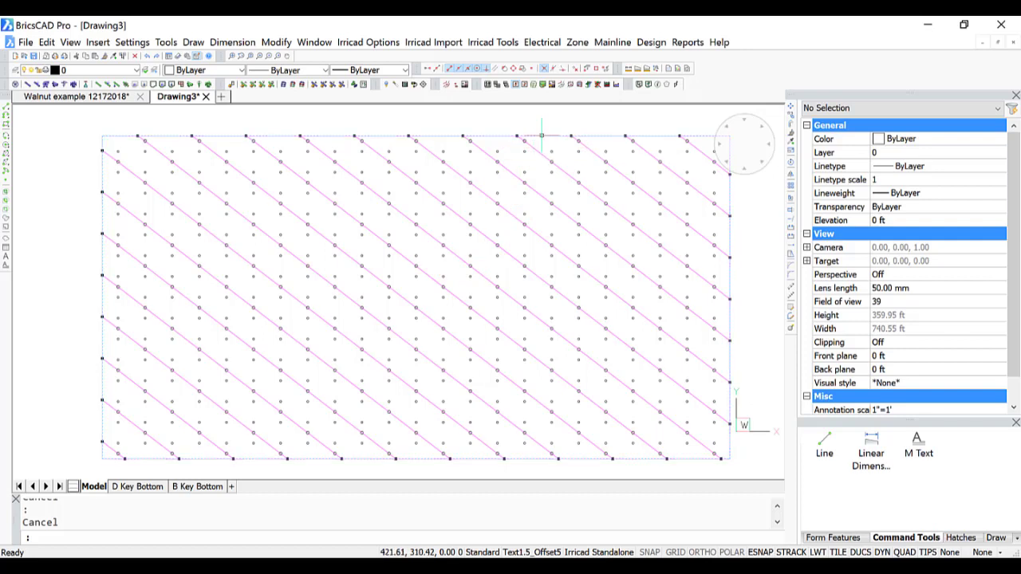
# Step: Try to explode the tree block by its boundary
pyautogui.click(535, 136)
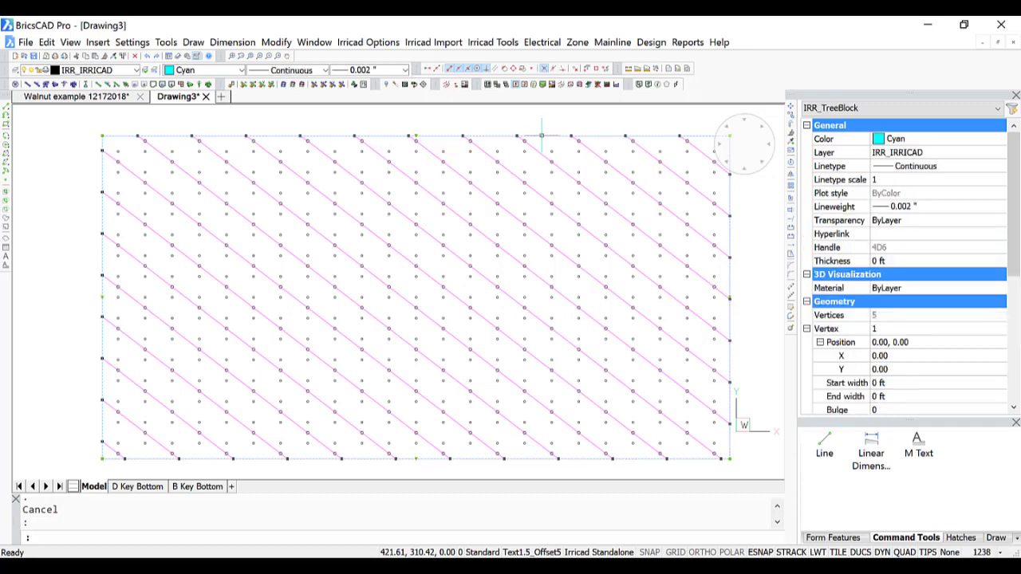
pyautogui.click(791, 330)
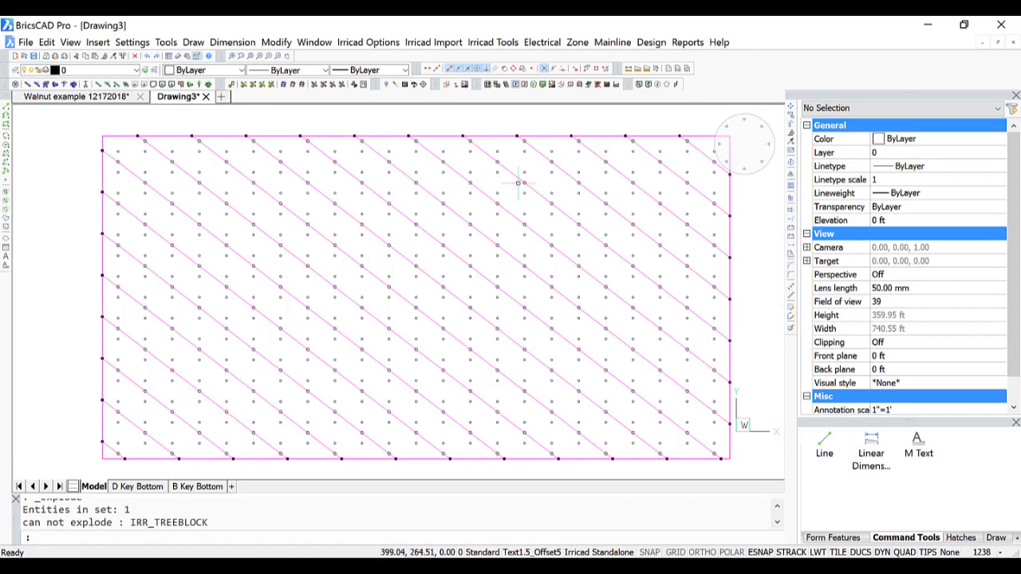
# Step: Window-select the items along the block's upper edge and delete the end pipe stubs there, matching a sample stub by type and pipe
pyautogui.click(85, 141)
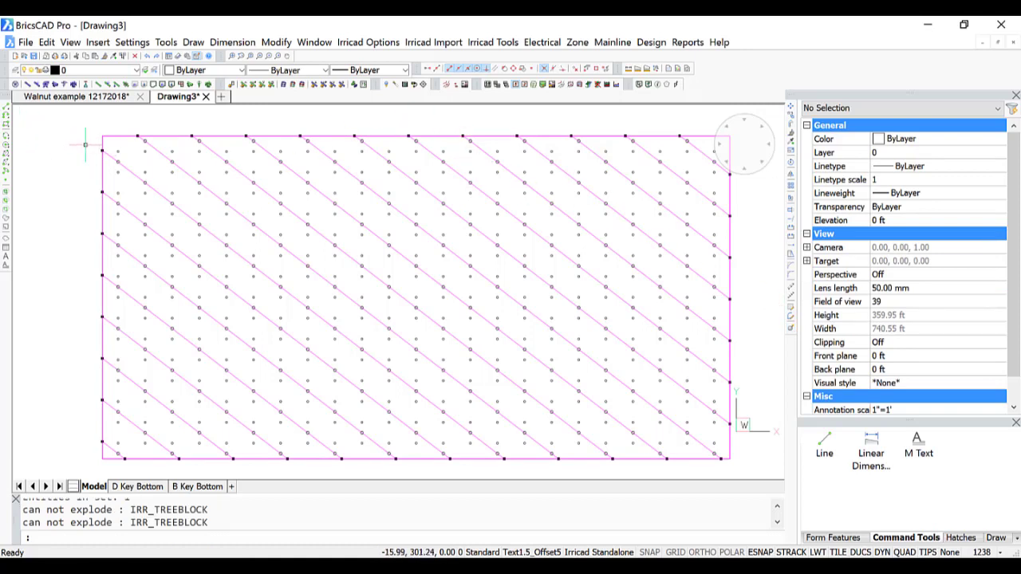
pyautogui.click(699, 130)
pyautogui.scroll(3, 617, 139)
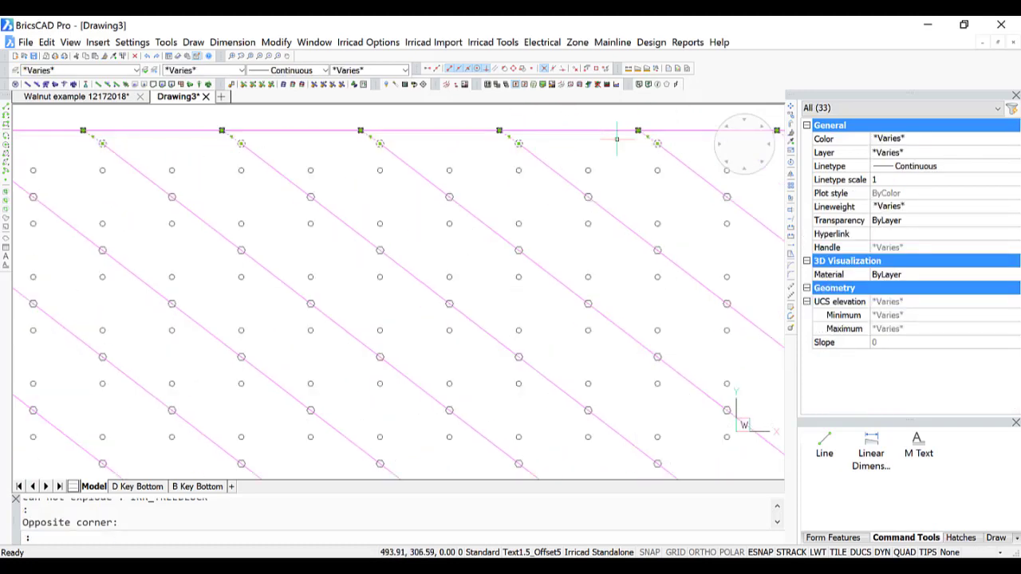
pyautogui.scroll(2, 617, 139)
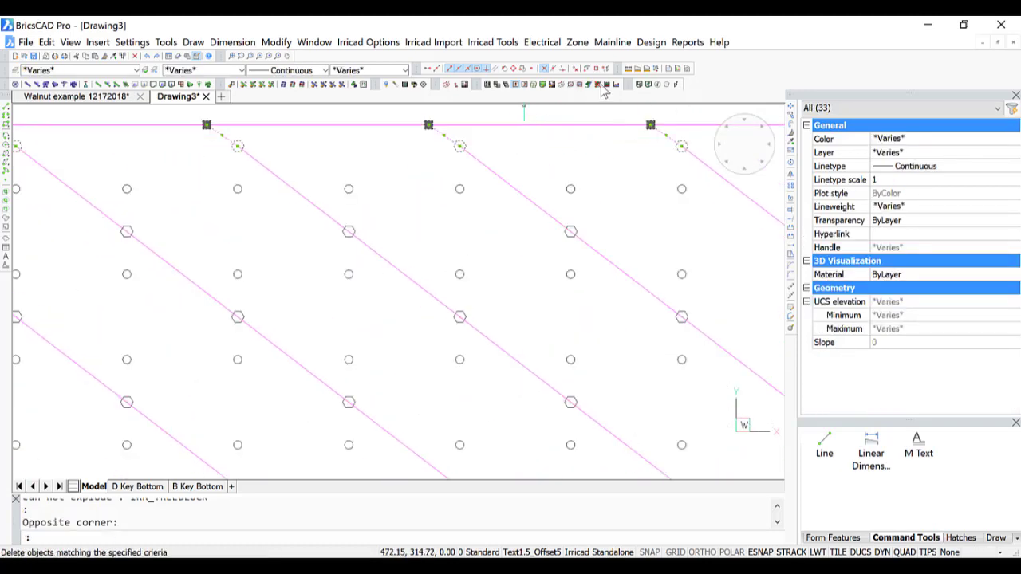
pyautogui.click(599, 84)
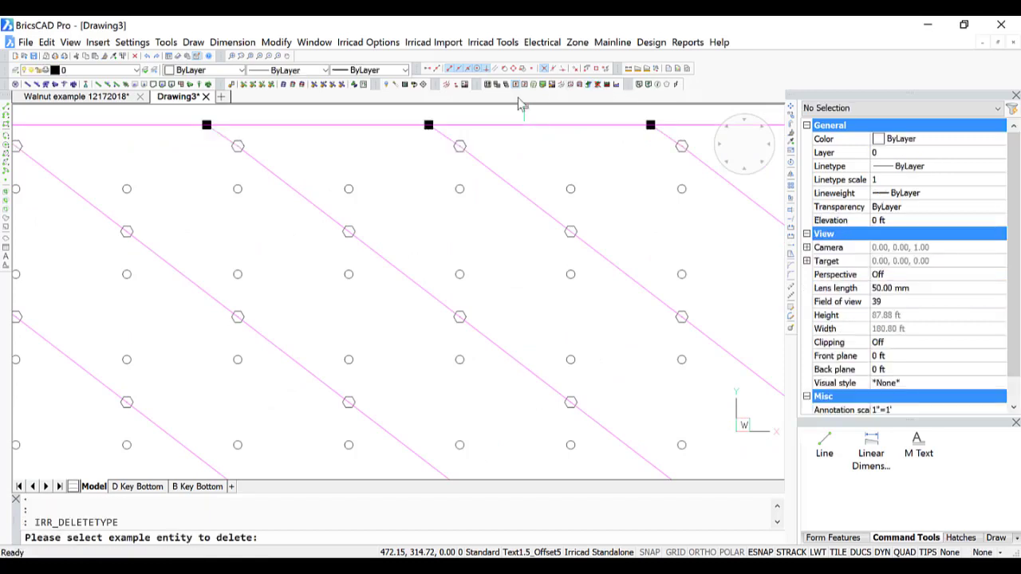
pyautogui.click(440, 133)
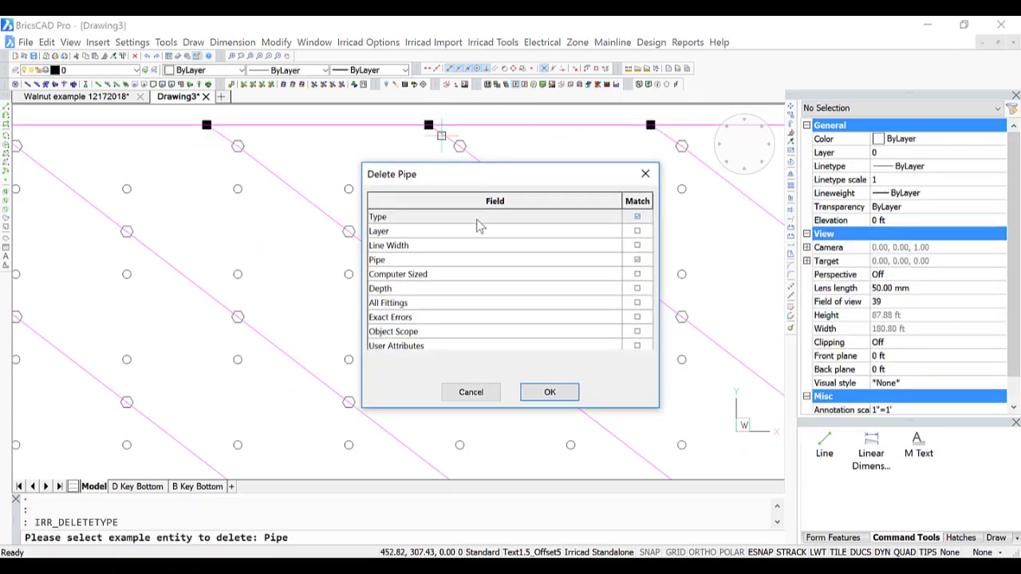
pyautogui.click(549, 392)
pyautogui.scroll(-6, 547, 390)
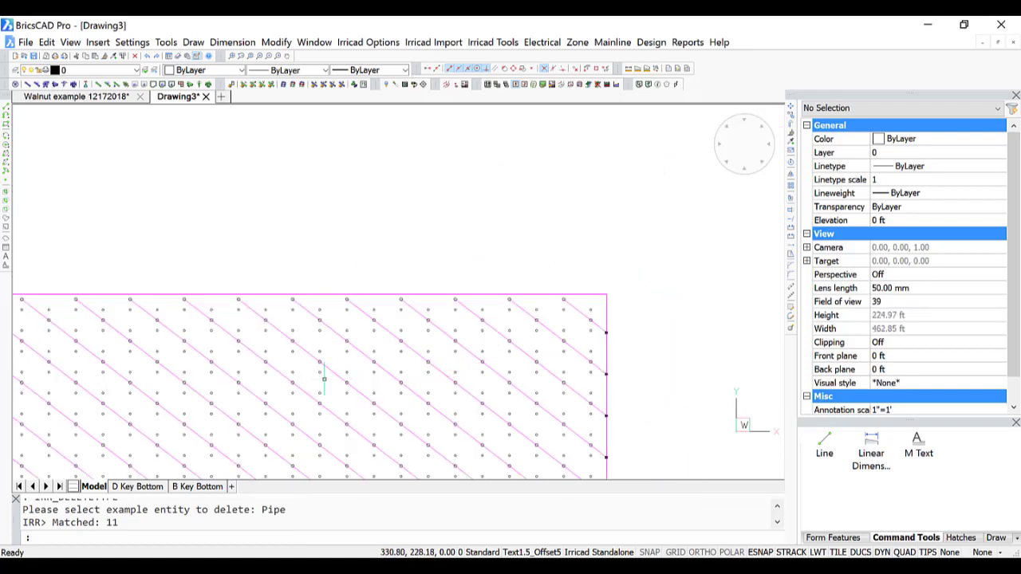
pyautogui.moveTo(412, 379)
pyautogui.mouseDown(button='middle')
pyautogui.moveTo(444, 271)
pyautogui.moveTo(433, 223)
pyautogui.mouseUp(button='middle')
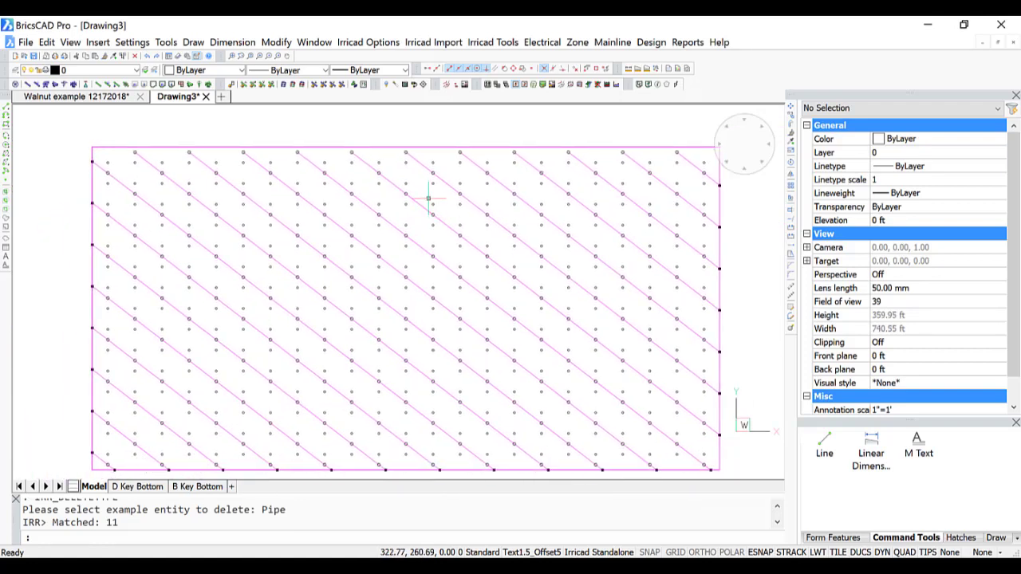